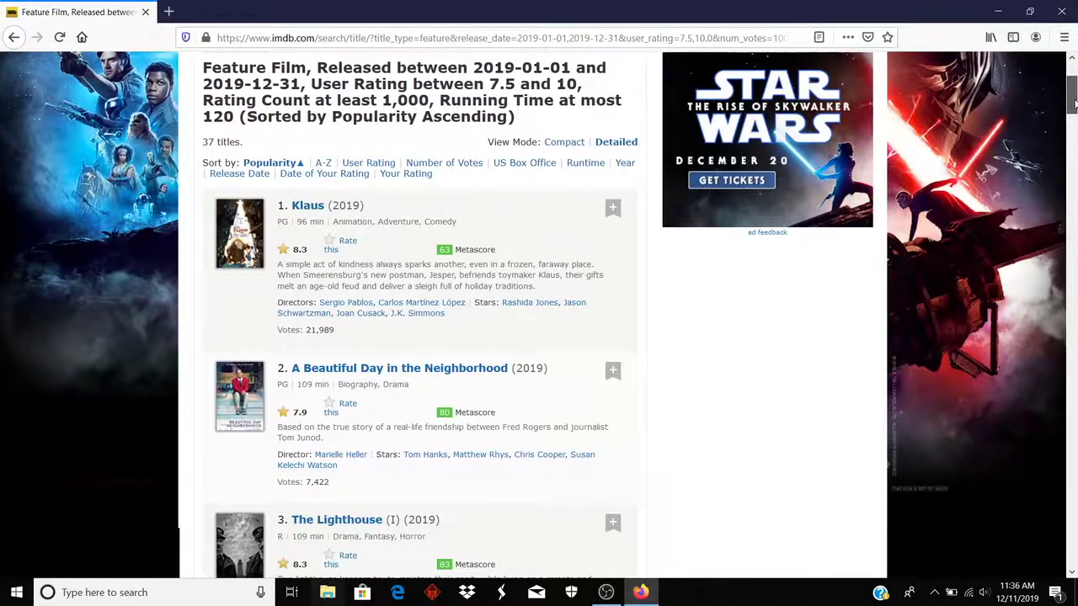
Step: Close the Firefox window showing IMDb's 2019 feature-film results rated 7.5+
drag(1074, 103, 1074, 142)
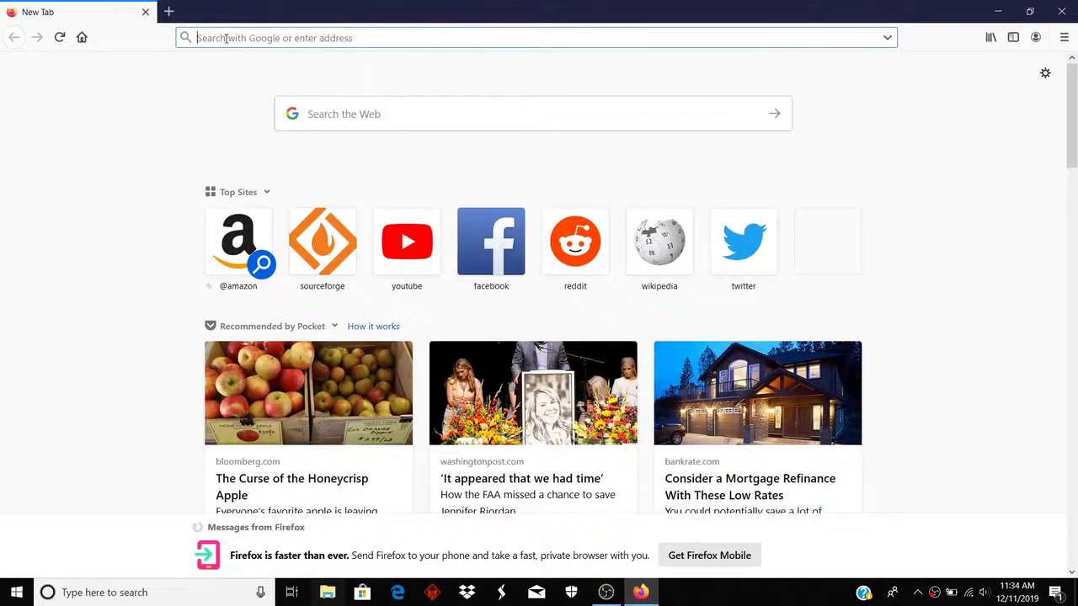
text(www.)
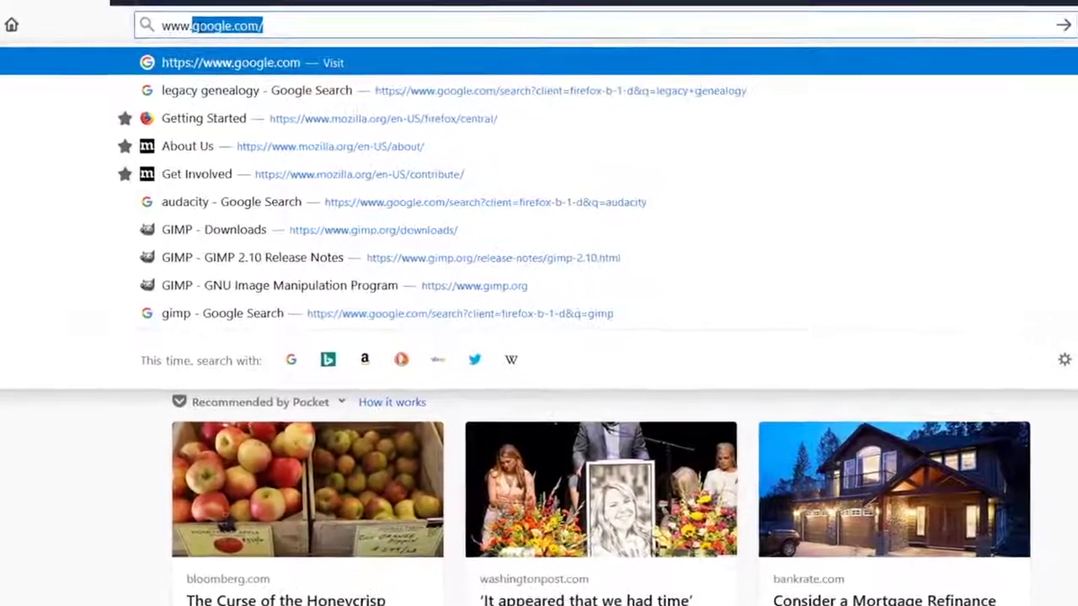
text(imdb)
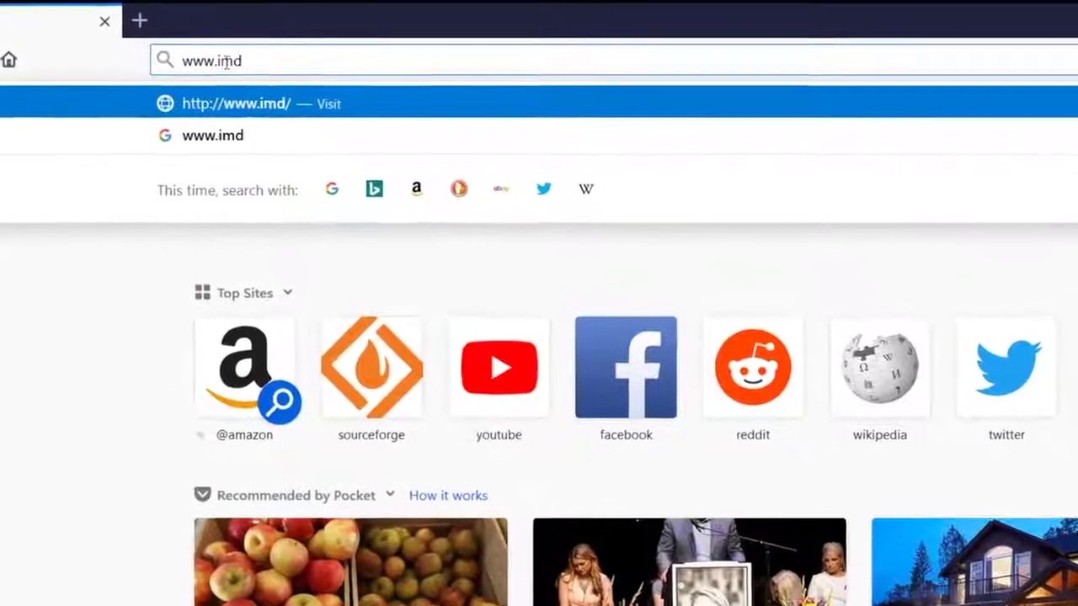
text(.com)
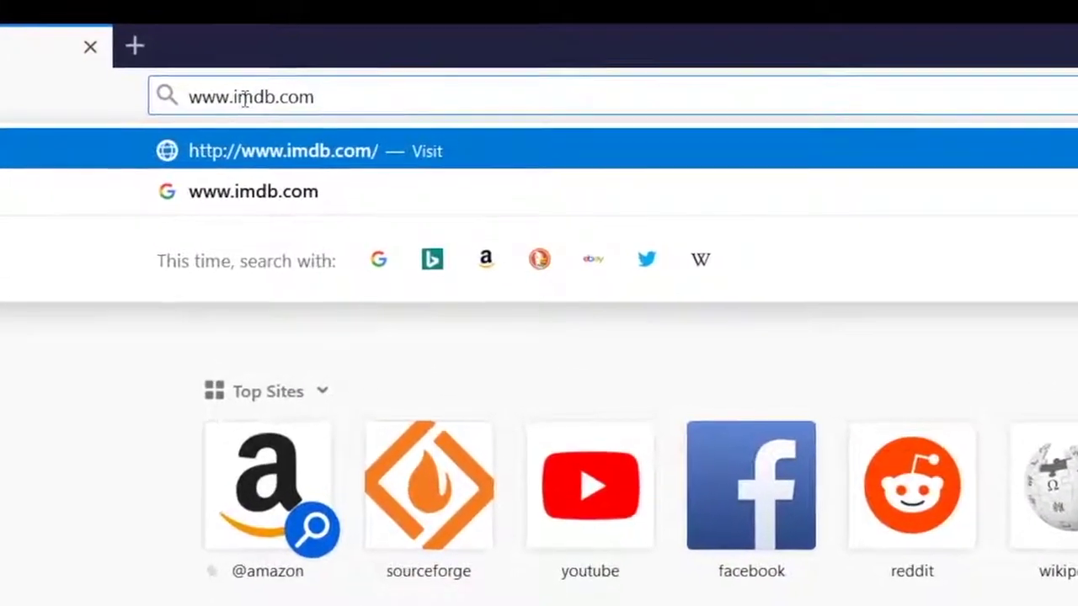
text(/)
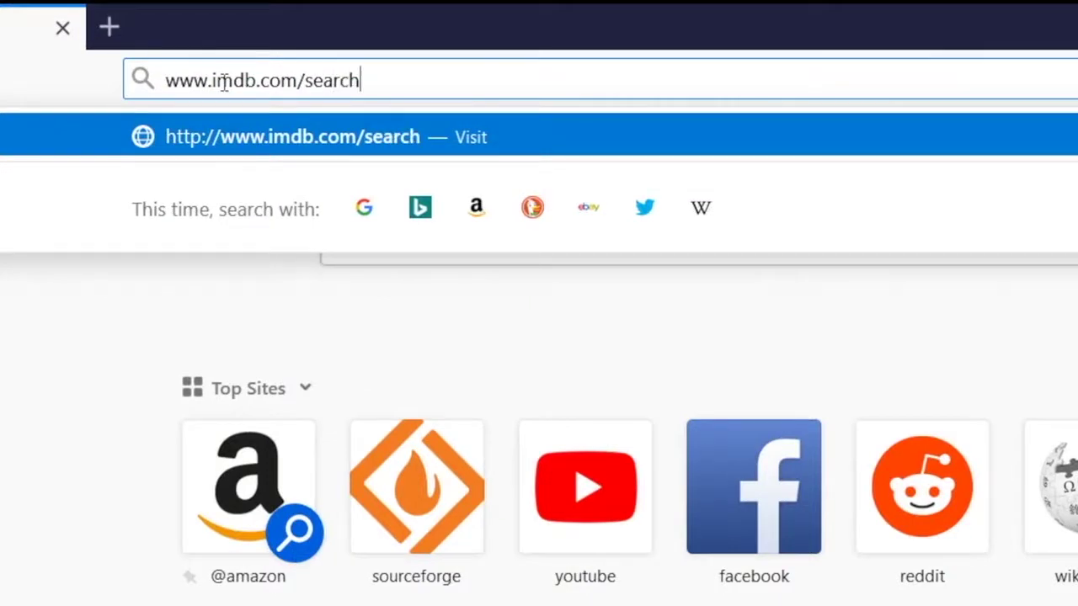
text(search)
key(Return)
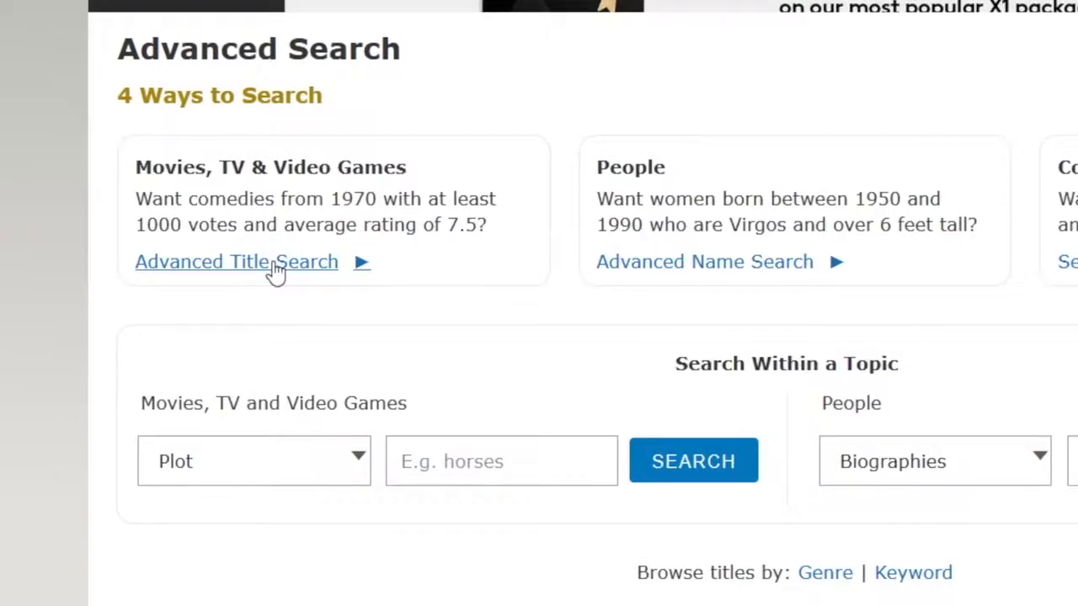
Step: Open Advanced Title Search under Movies, TV & Video Games
click(275, 264)
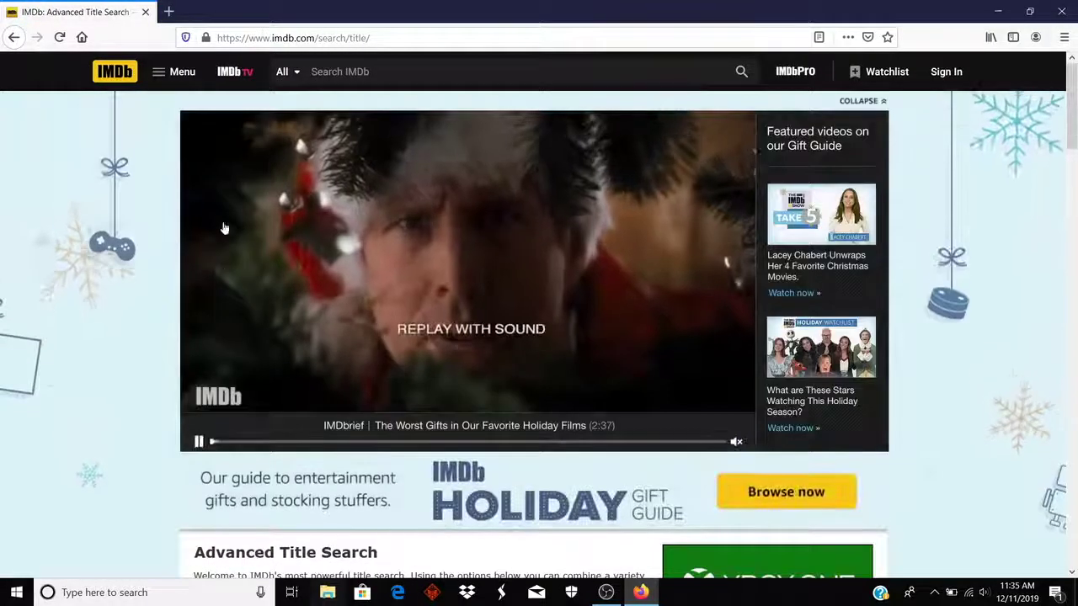
Step: Set the user rating range to 7.5–10 and scroll down through the rest of the form
scroll(299, 219, down, 5)
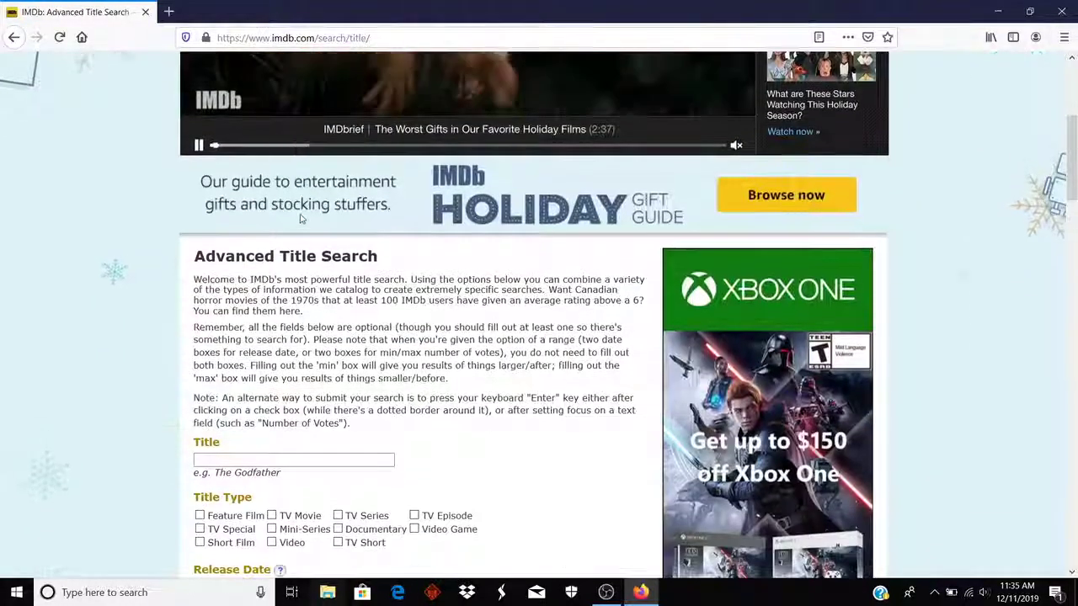
scroll(299, 284, down, 3)
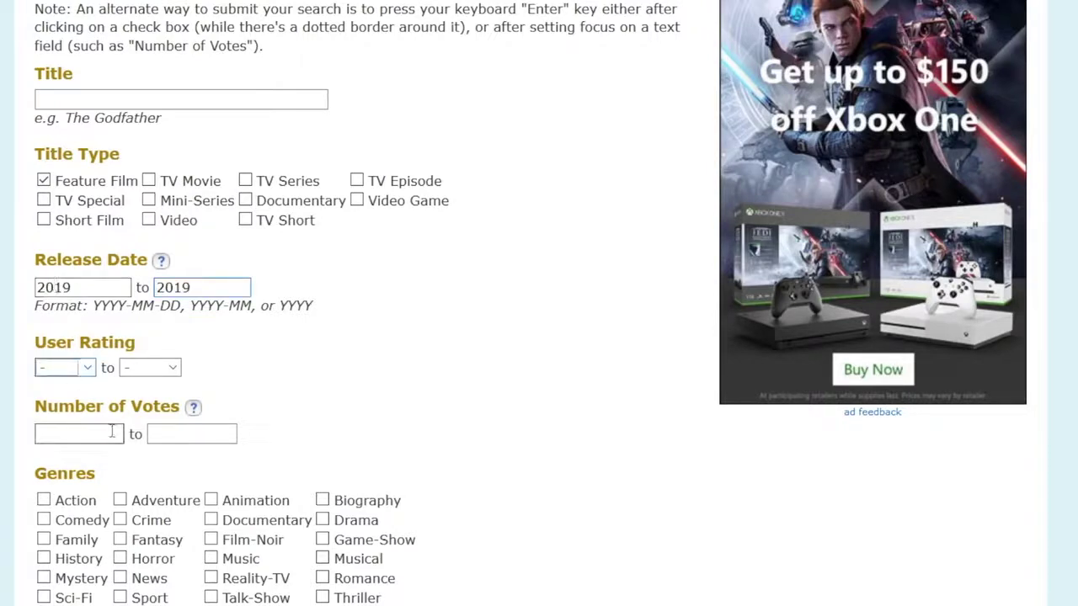
click(87, 368)
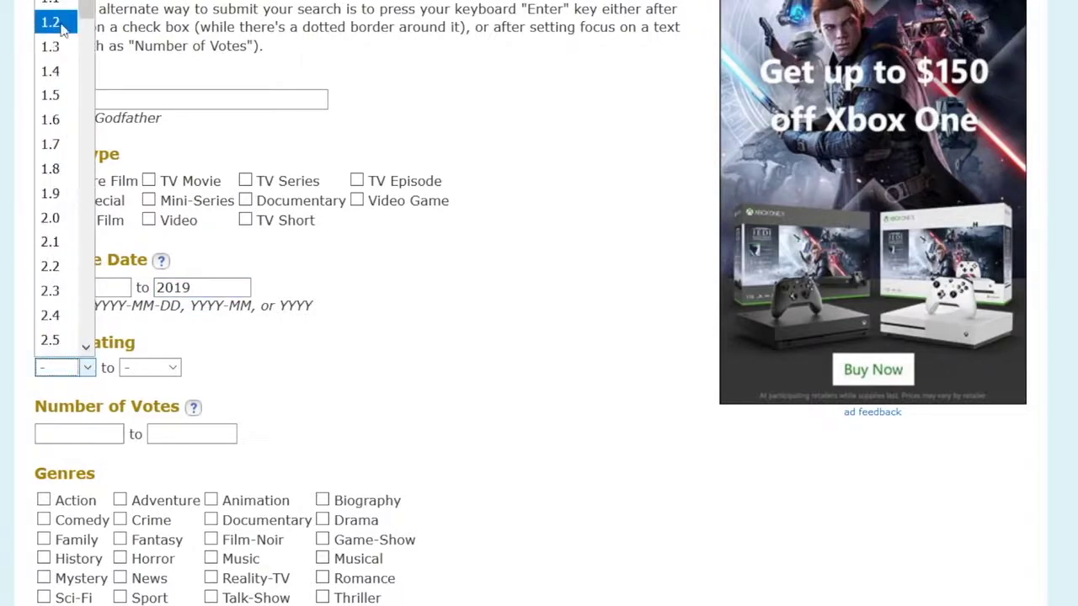
drag(82, 12, 96, 271)
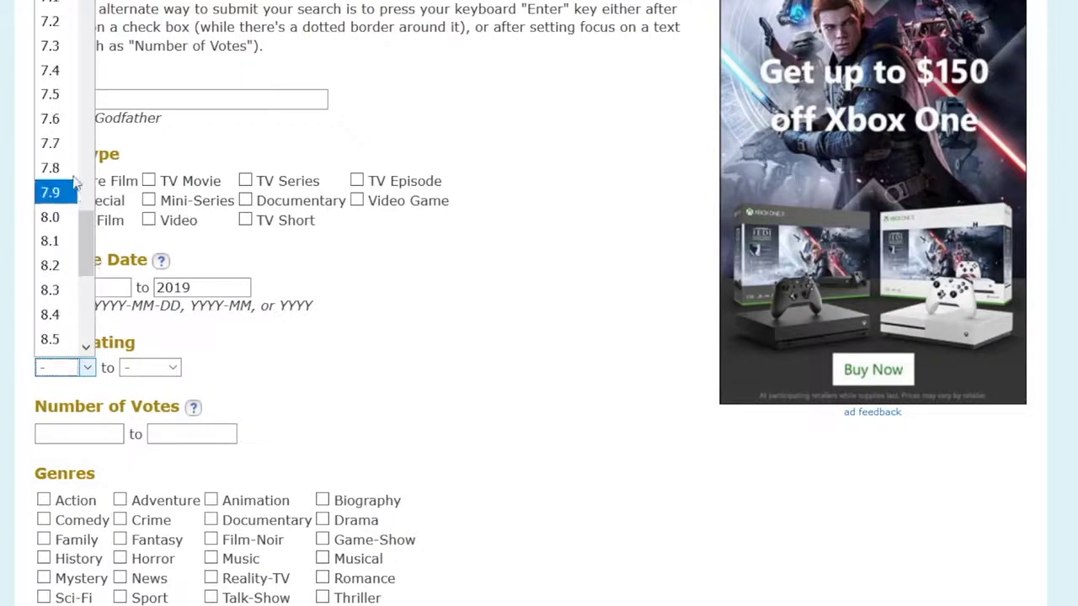
click(52, 94)
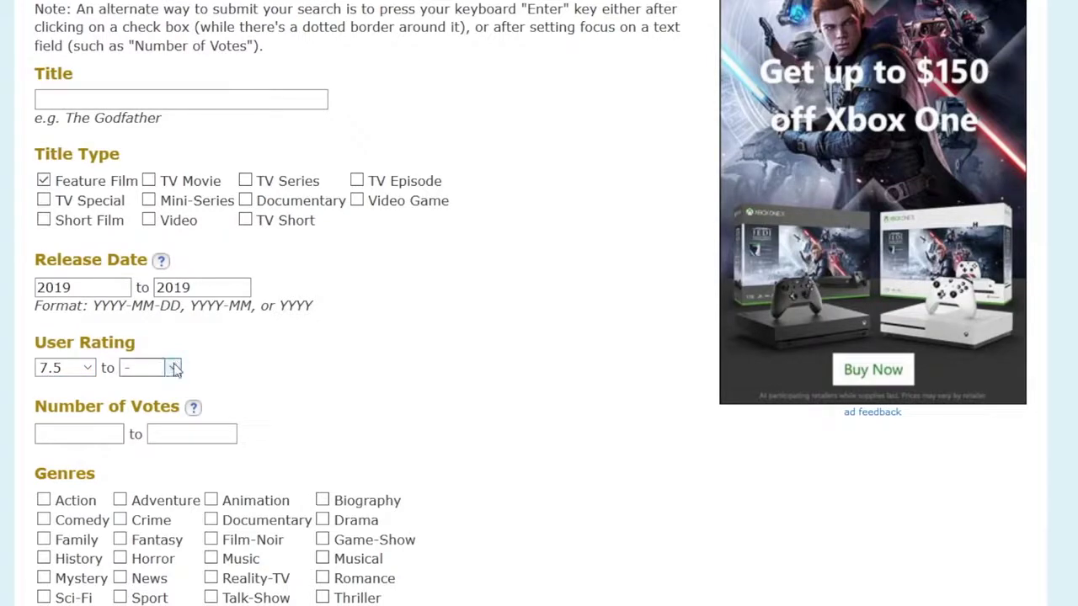
click(172, 368)
click(138, 327)
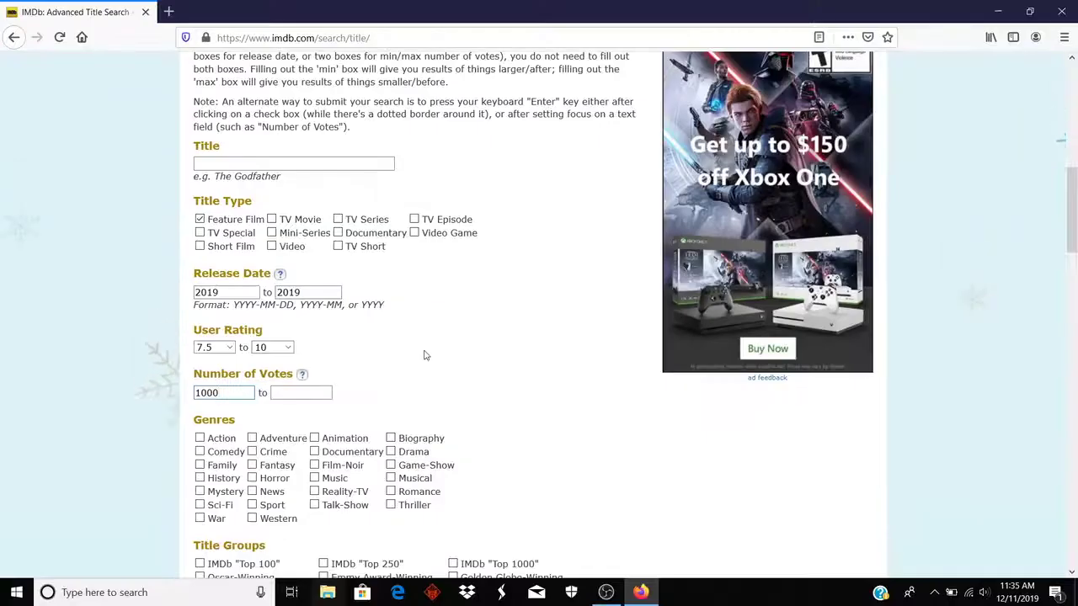
scroll(439, 358, down, 3)
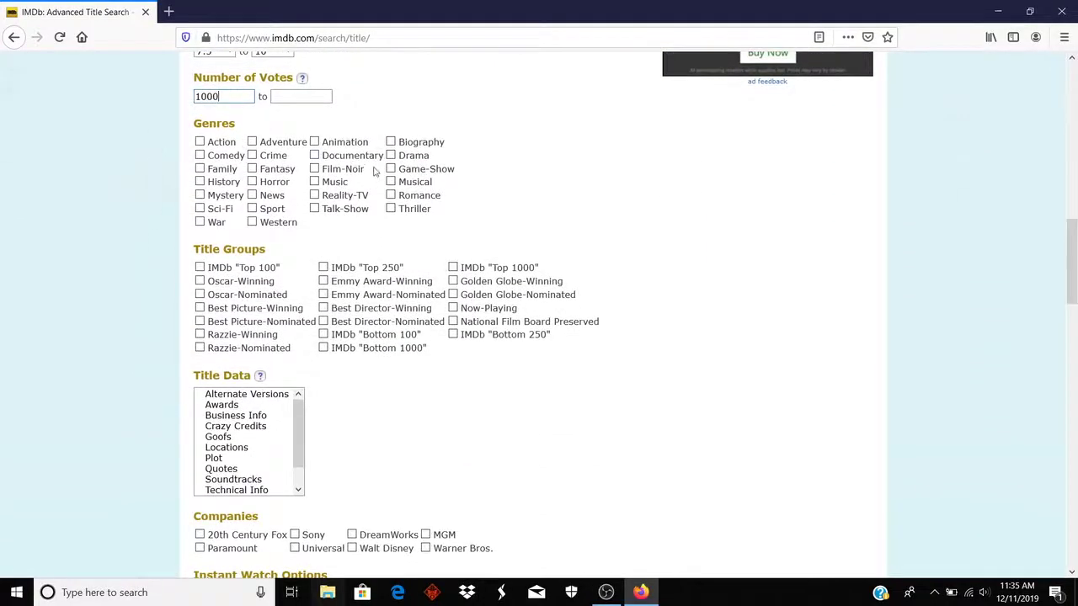
scroll(415, 177, down, 3)
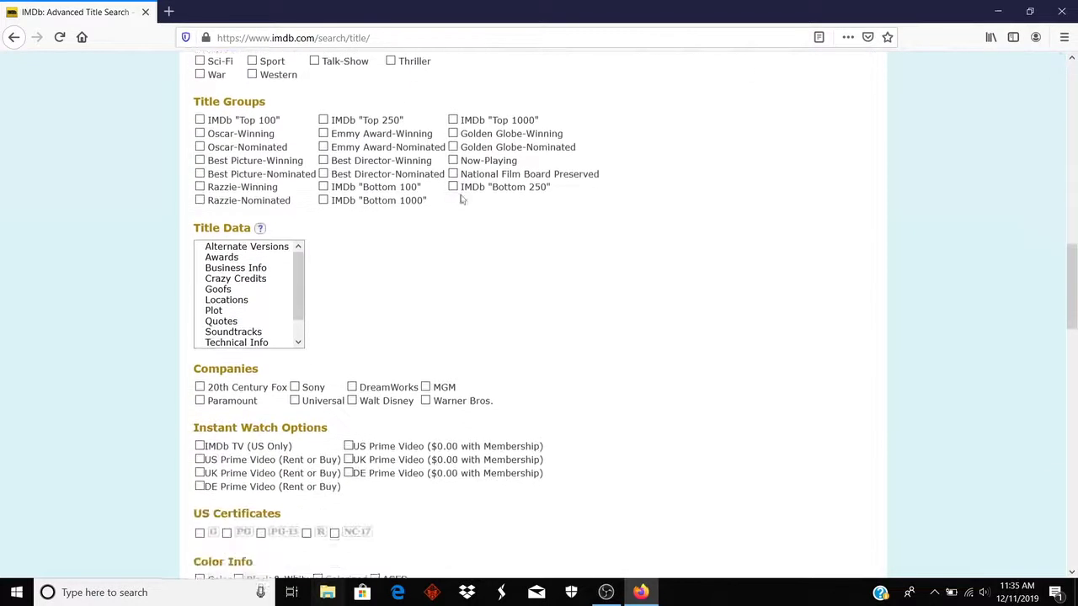
scroll(467, 200, down, 3)
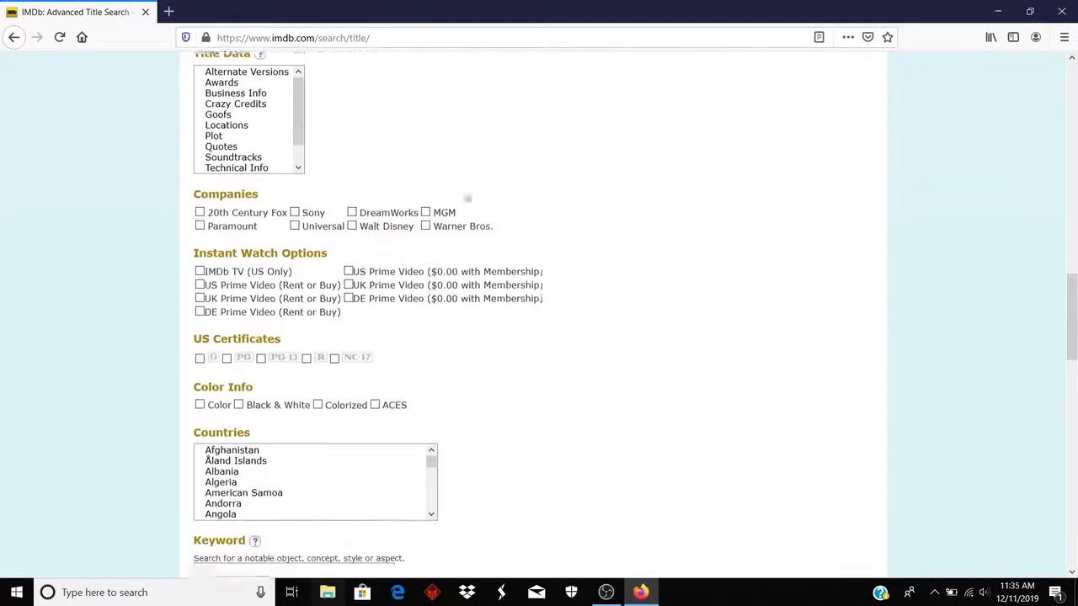
scroll(567, 230, down, 4)
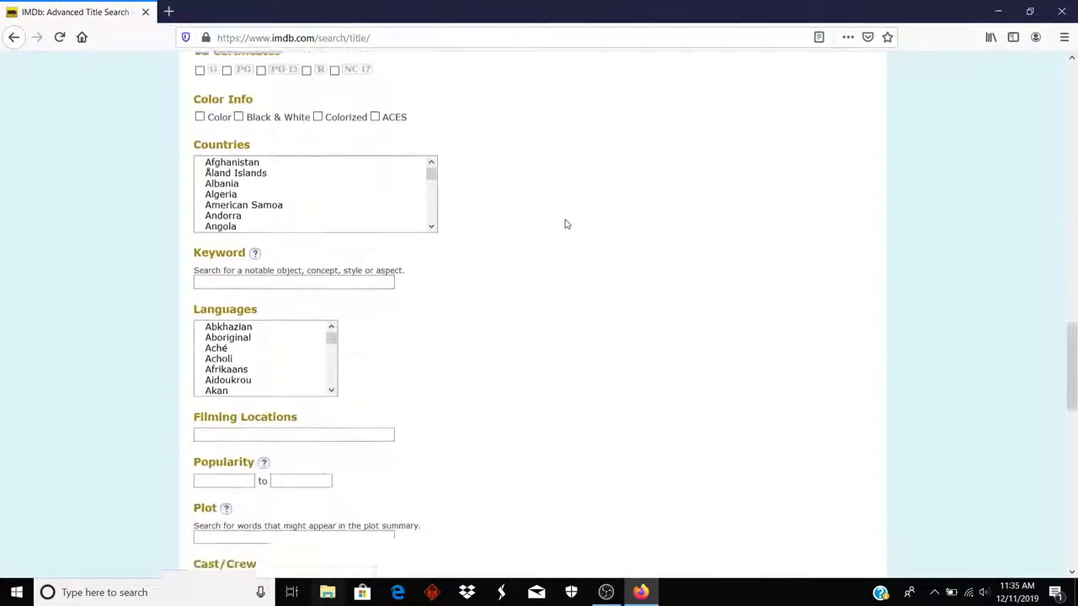
scroll(565, 220, down, 1)
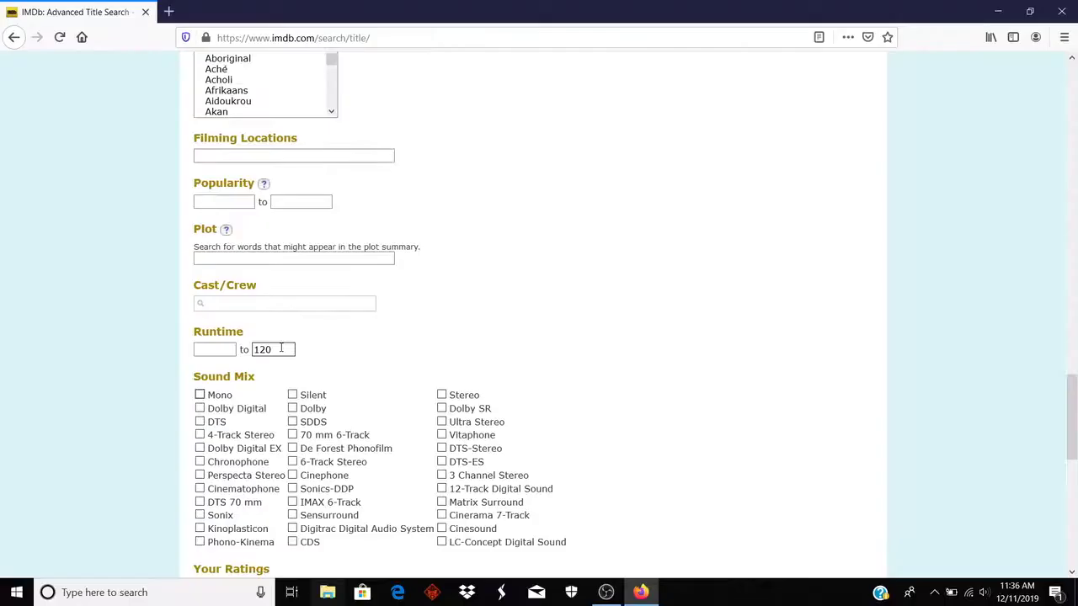
scroll(119, 266, down, 2)
scroll(294, 232, down, 3)
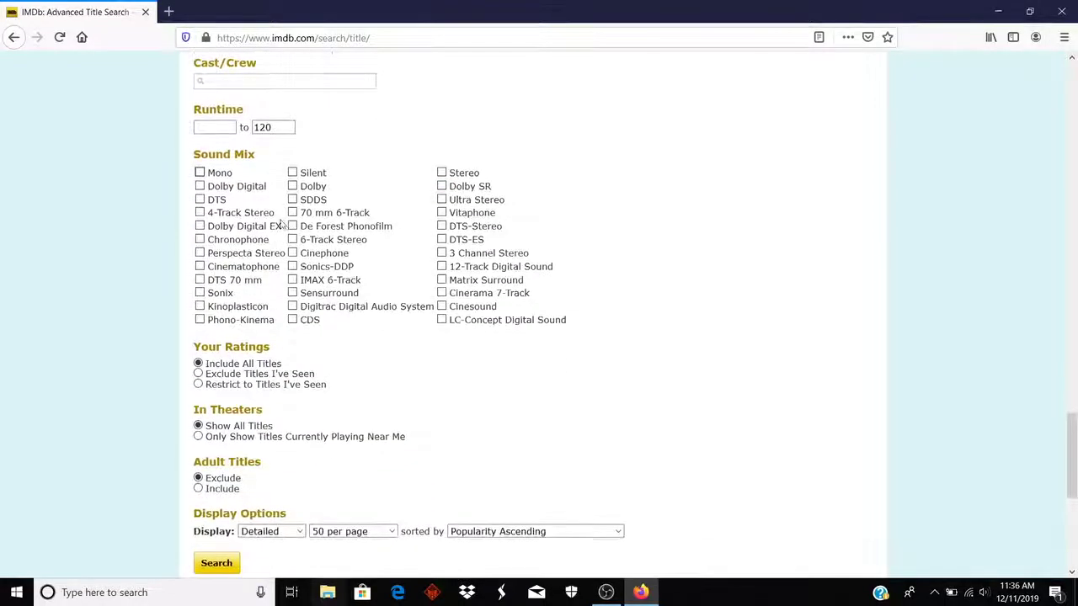
scroll(278, 229, down, 1)
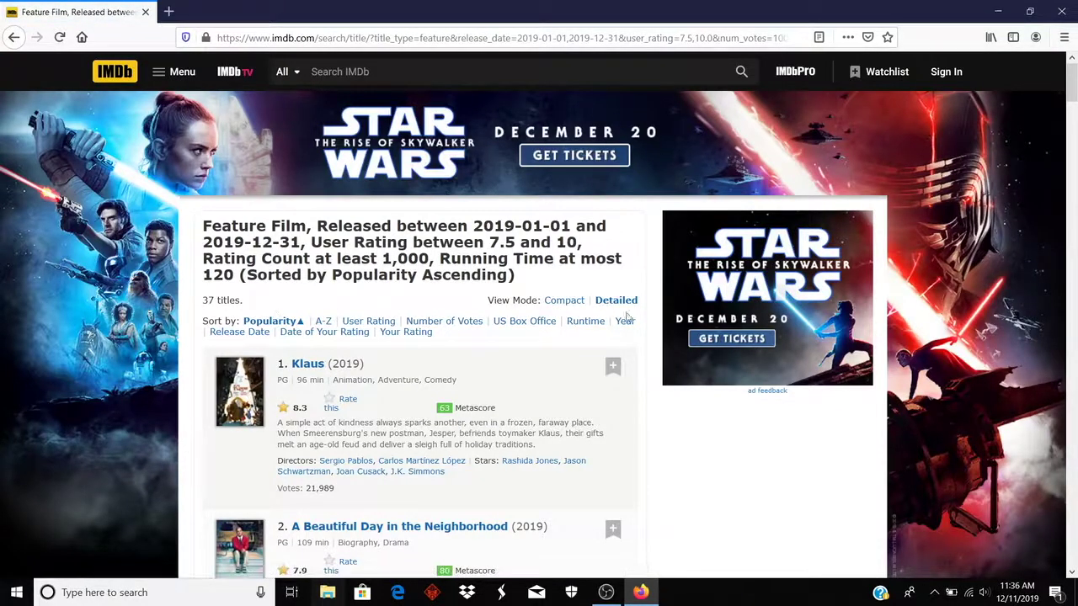
Step: Submit the search to list the 37 matching 2019 feature films
drag(1074, 99, 1062, 67)
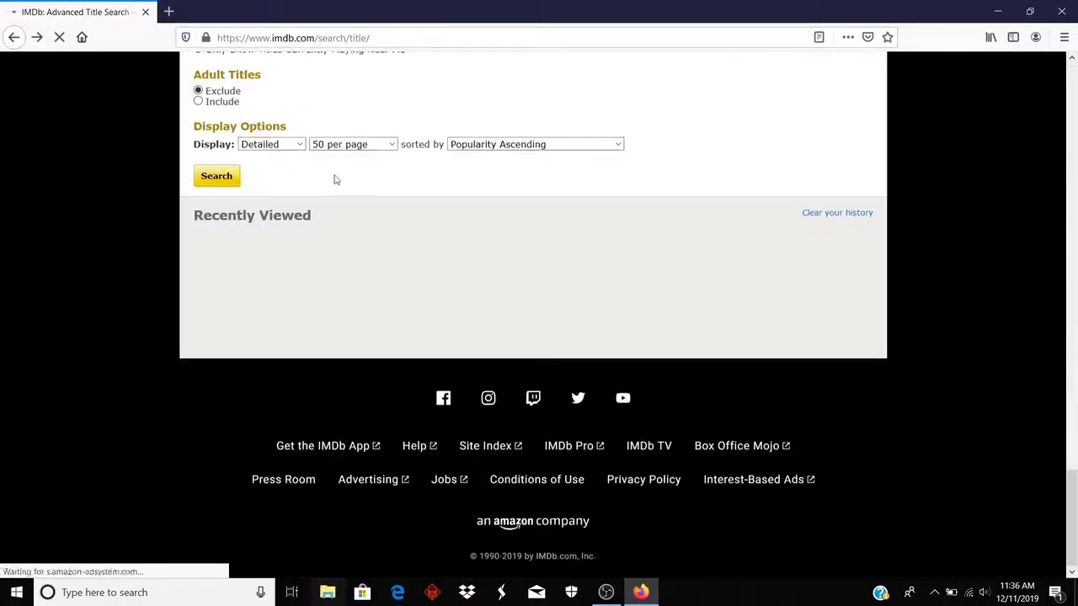
Step: Change the minimum user rating to 8.0 to narrow the results to 14 films
scroll(333, 178, up, 8)
scroll(335, 167, up, 3)
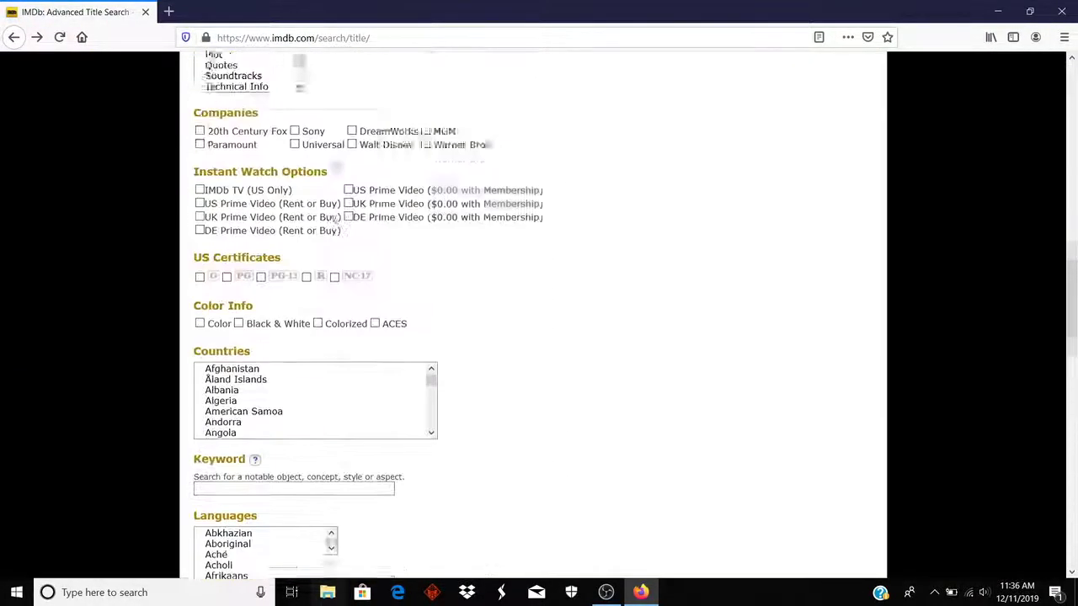
scroll(334, 165, up, 12)
scroll(249, 404, down, 1)
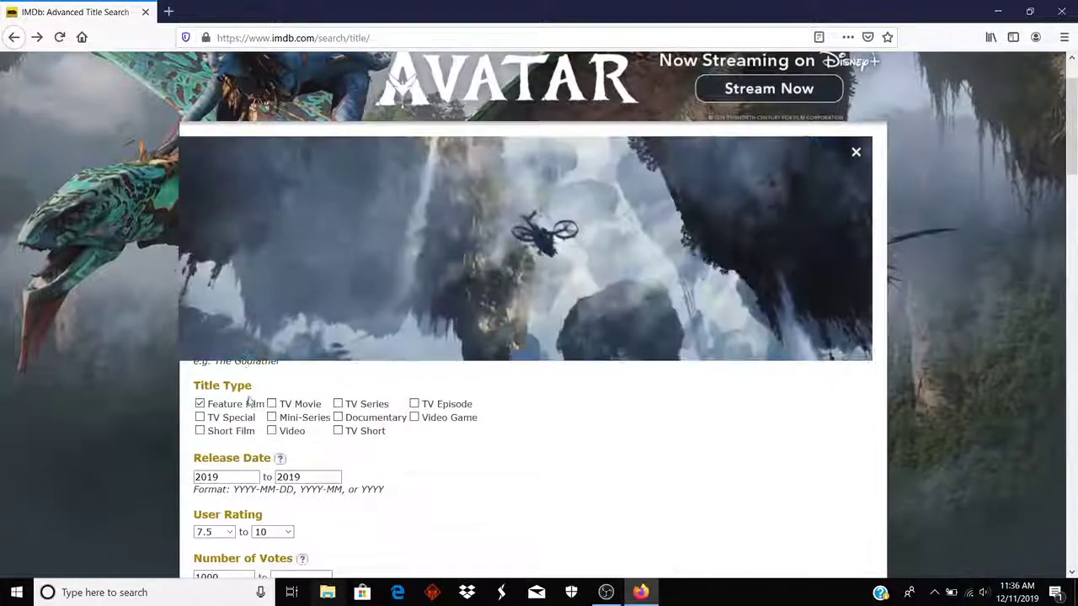
scroll(249, 404, down, 2)
click(226, 384)
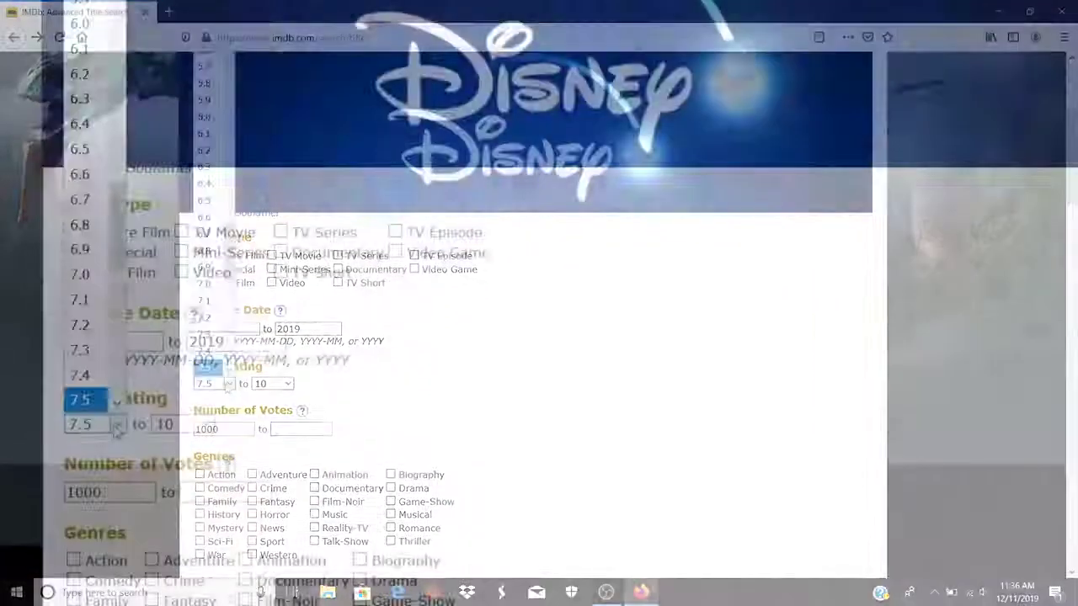
drag(115, 236, 114, 261)
click(80, 357)
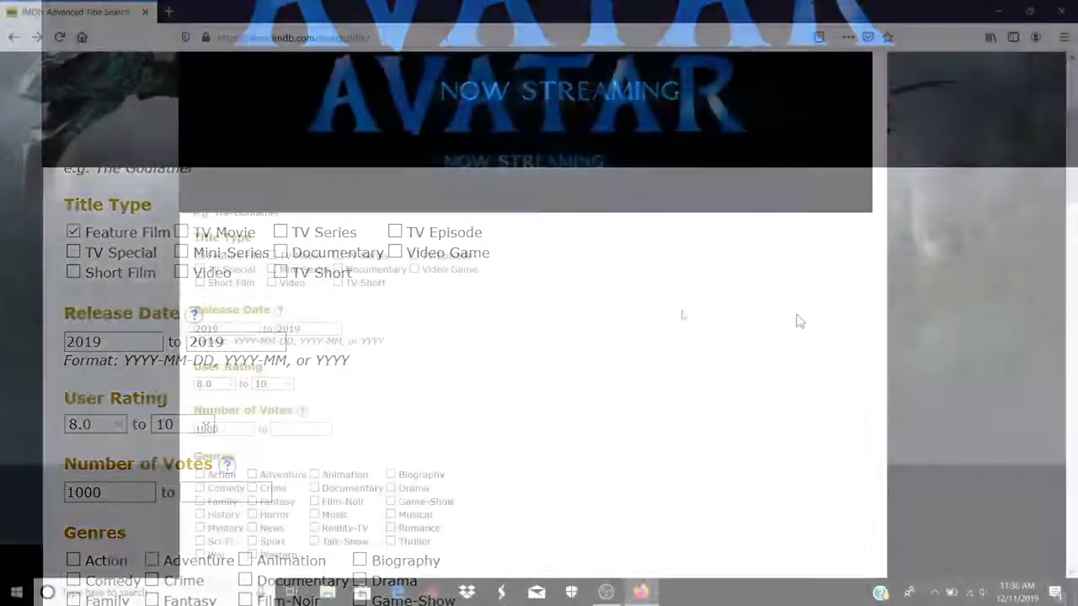
scroll(681, 305, down, 15)
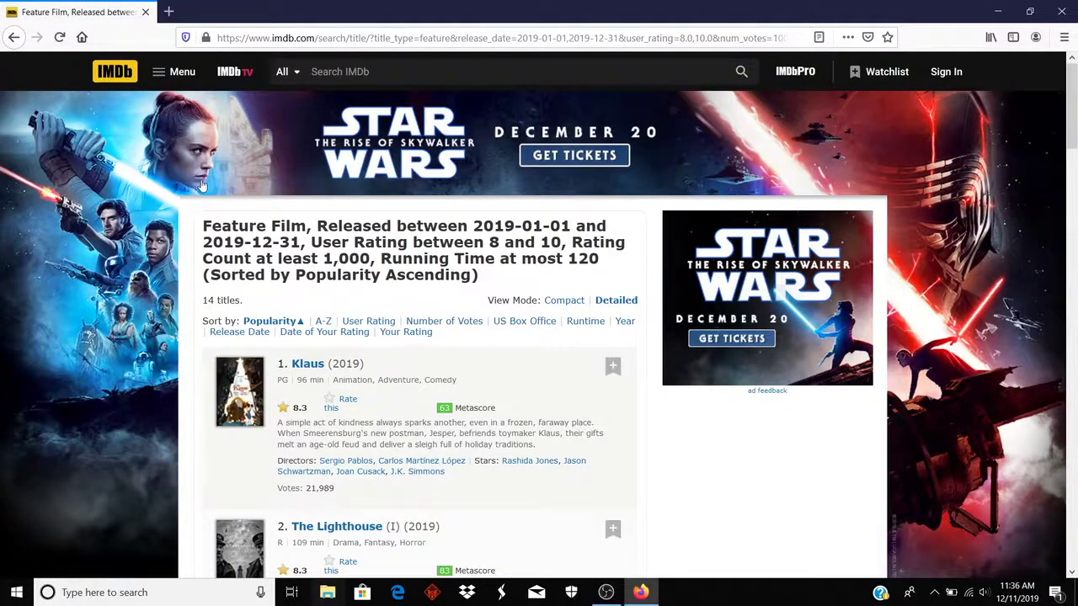
Step: Scroll through the 14 results from Klaus down to Bull, then back up
scroll(244, 219, down, 5)
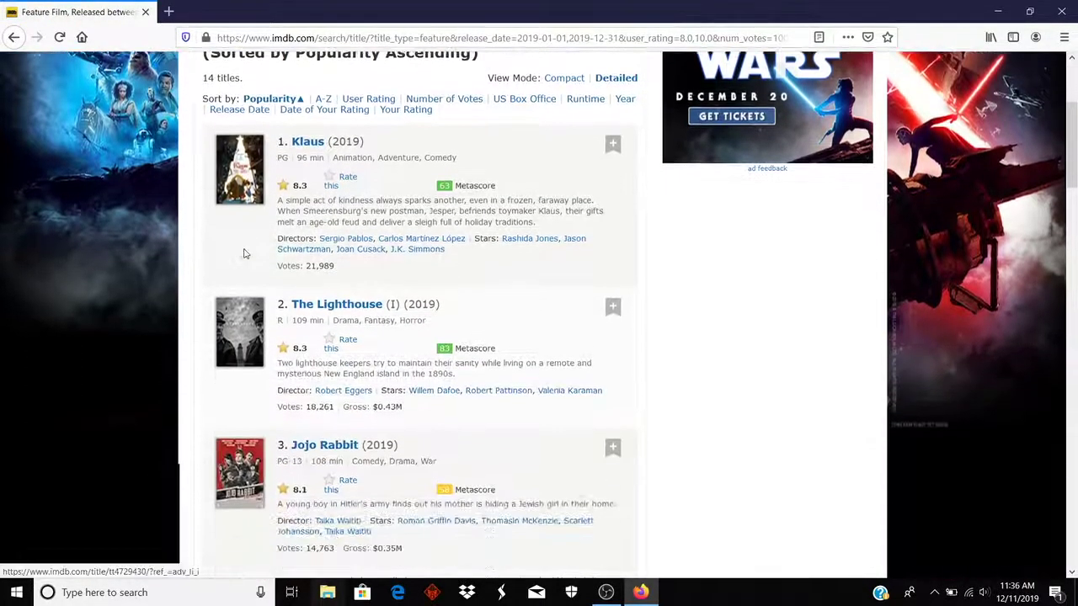
scroll(244, 252, down, 5)
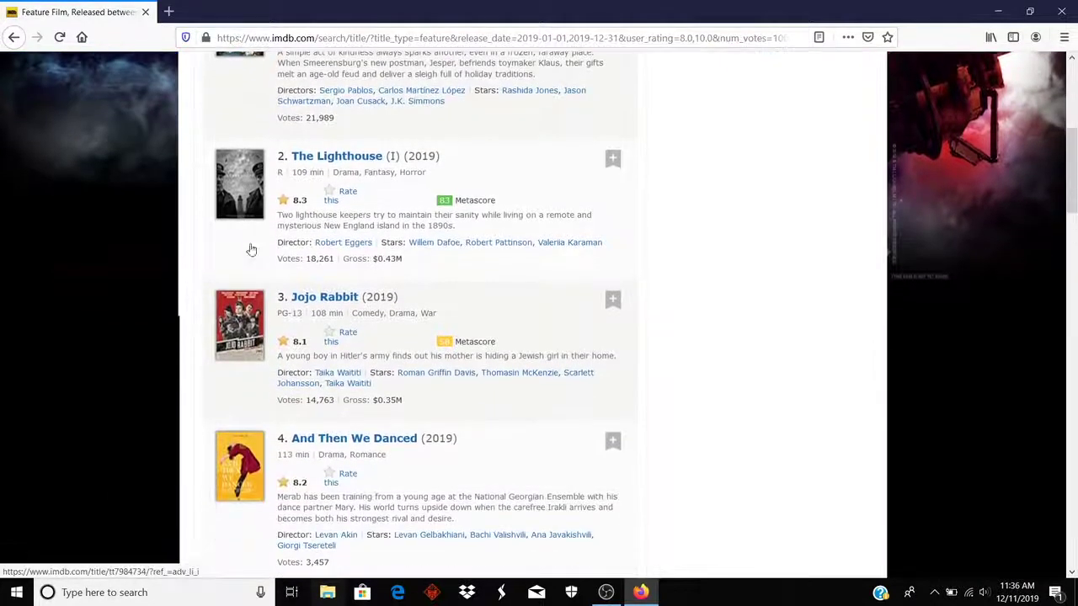
scroll(248, 252, down, 5)
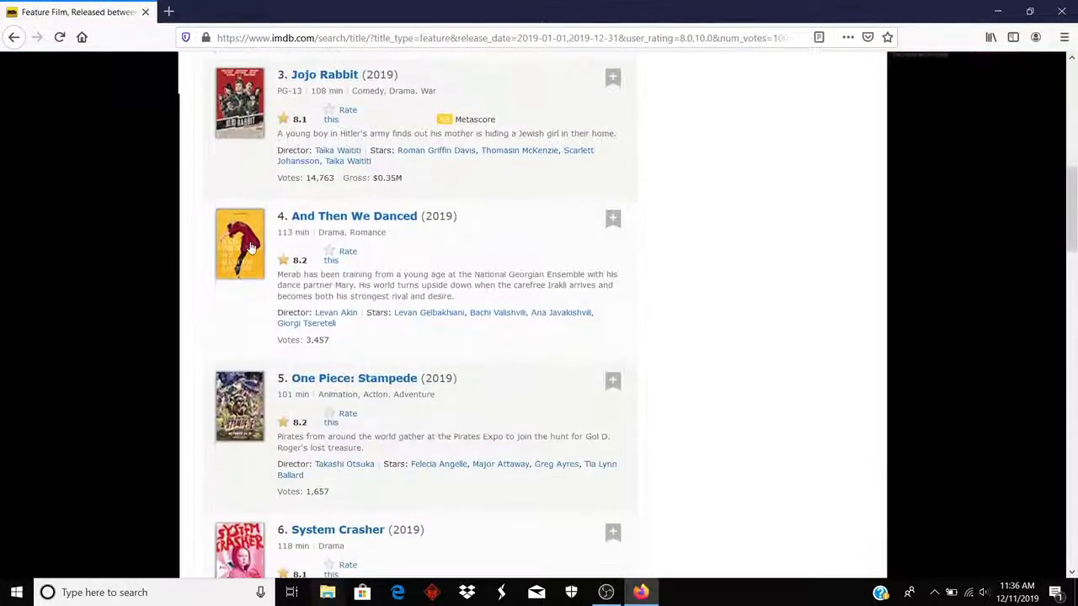
scroll(250, 246, down, 5)
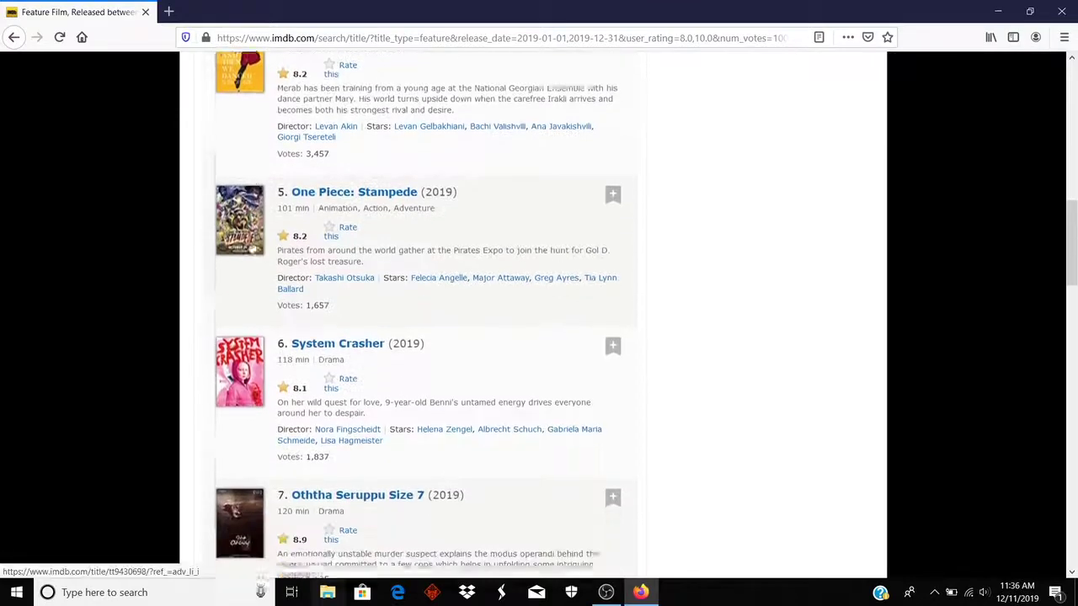
scroll(250, 246, down, 15)
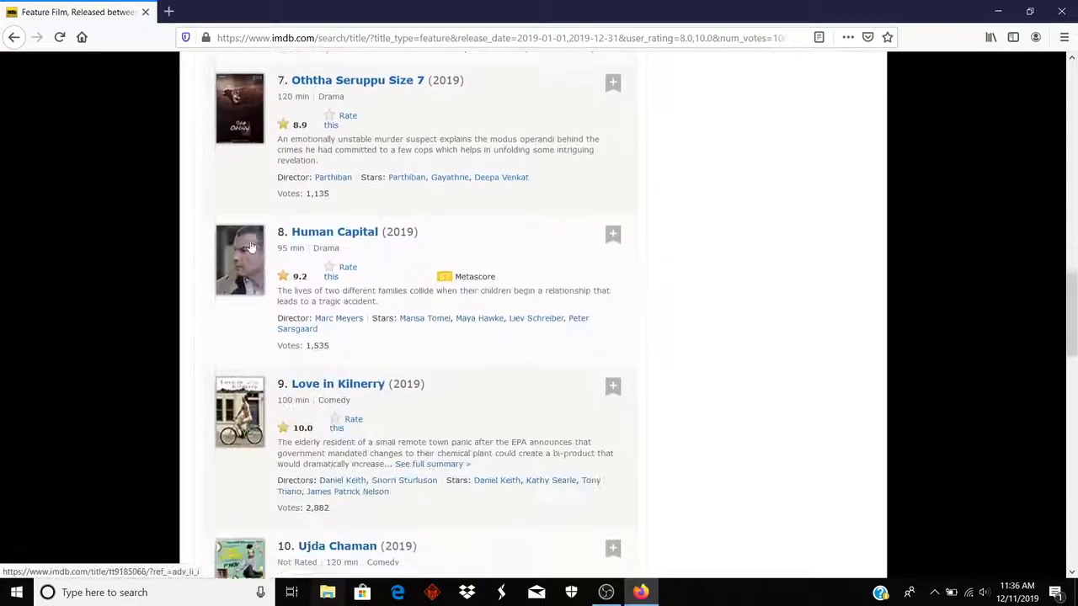
scroll(250, 246, down, 13)
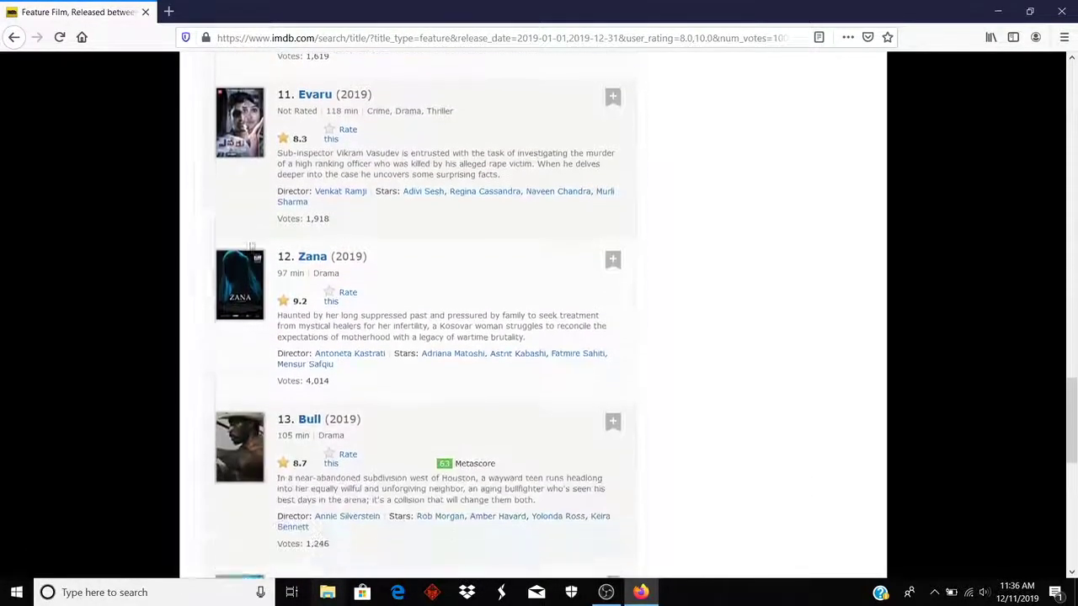
scroll(250, 243, up, 20)
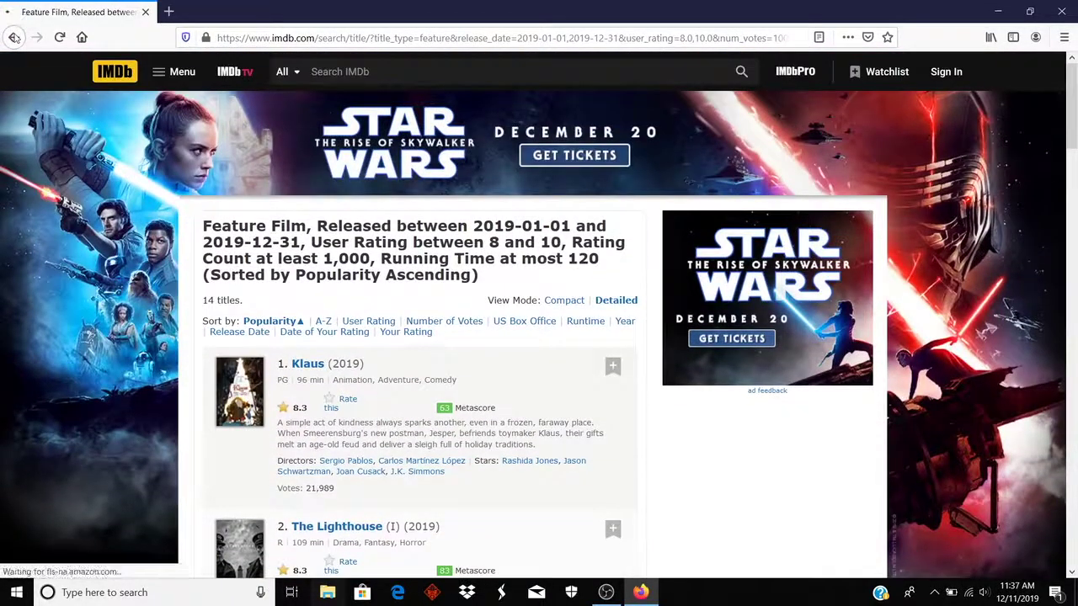
Step: Return to the form, set minimum rating 7.5 and minimum votes 5000, and search
click(14, 37)
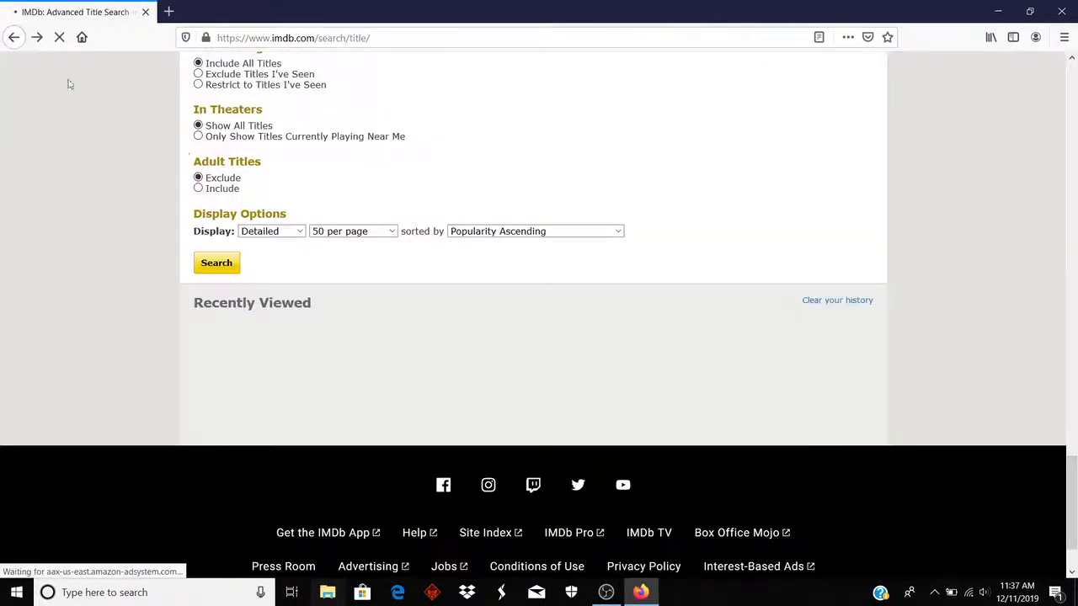
scroll(255, 213, up, 20)
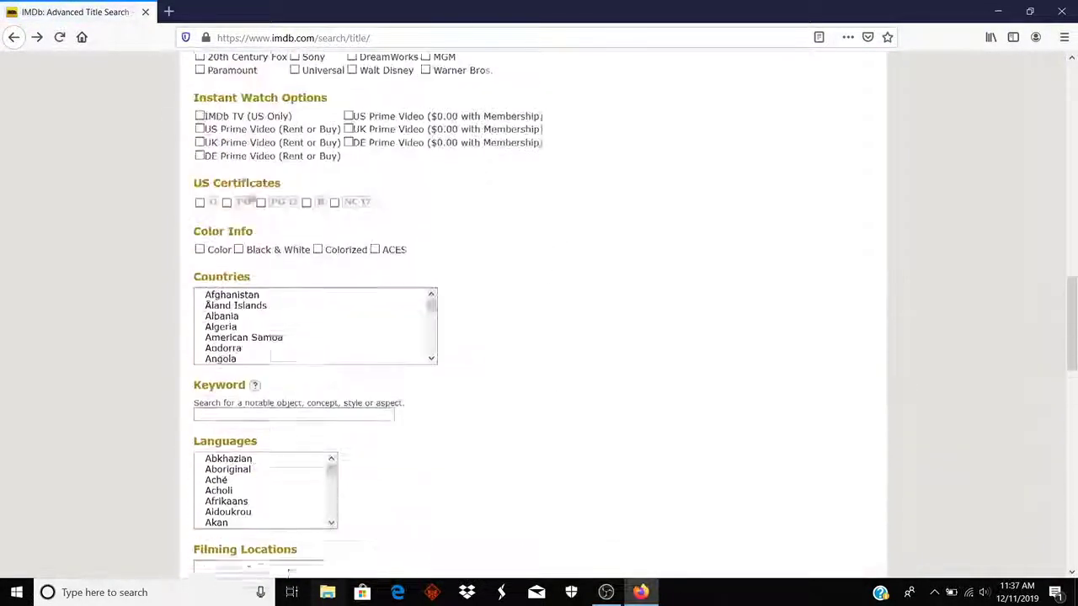
scroll(251, 195, up, 20)
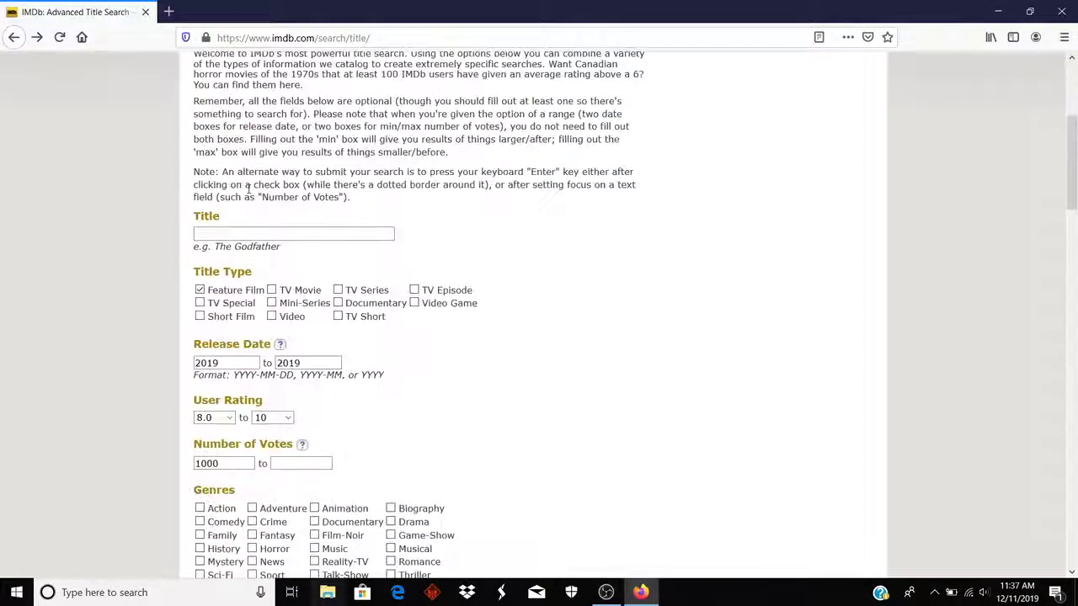
click(230, 419)
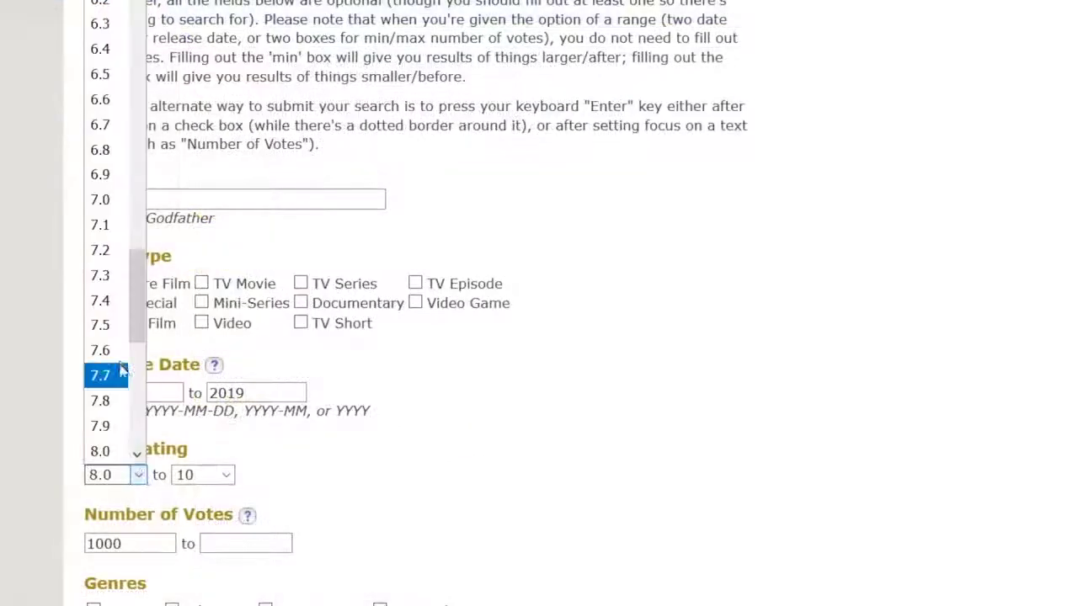
click(101, 325)
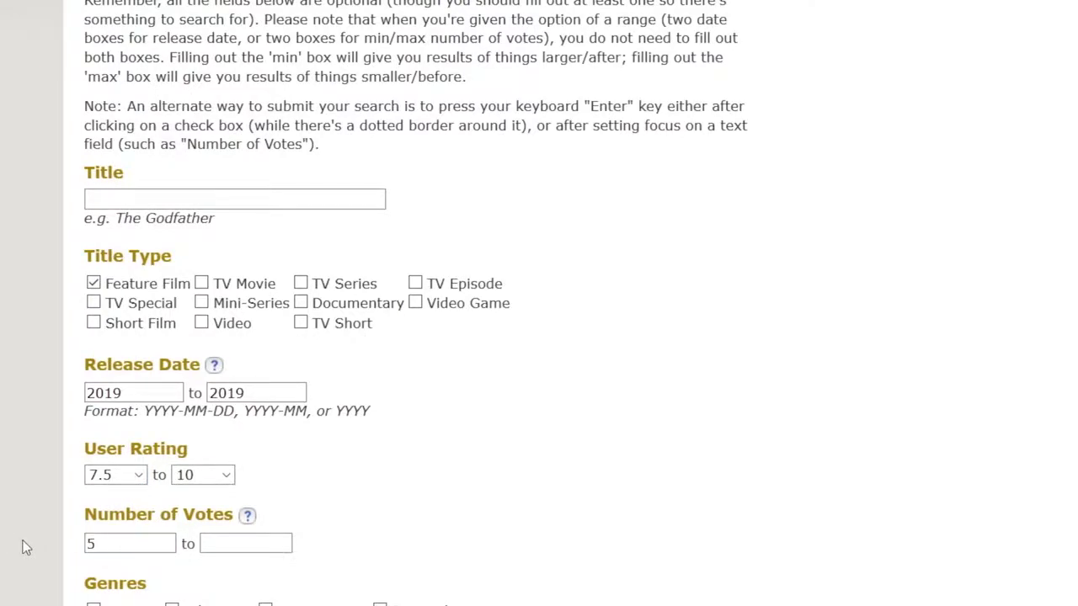
scroll(25, 547, down, 5)
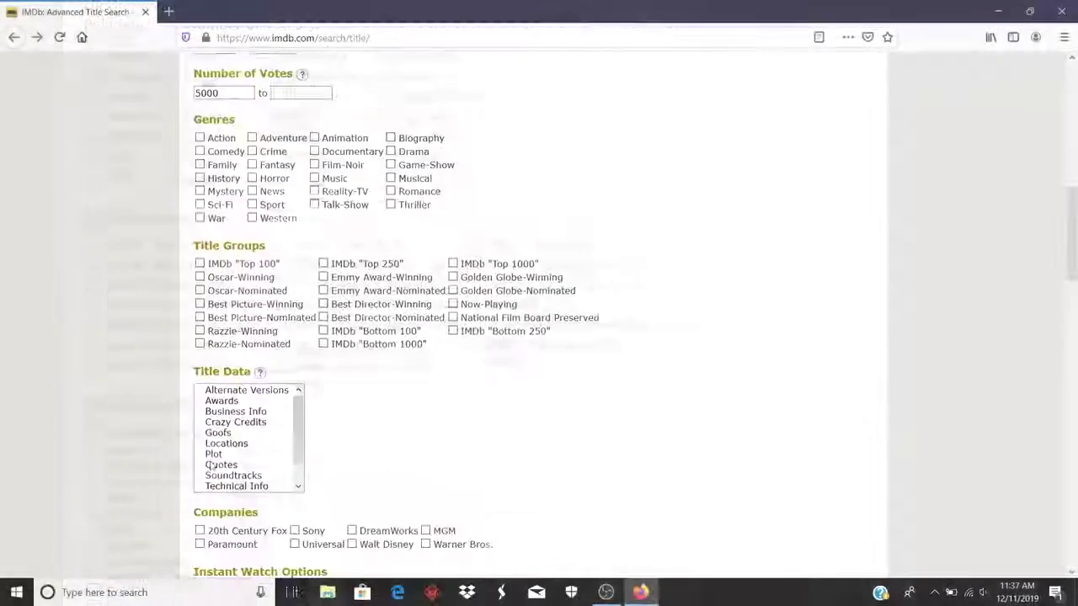
scroll(238, 425, down, 1)
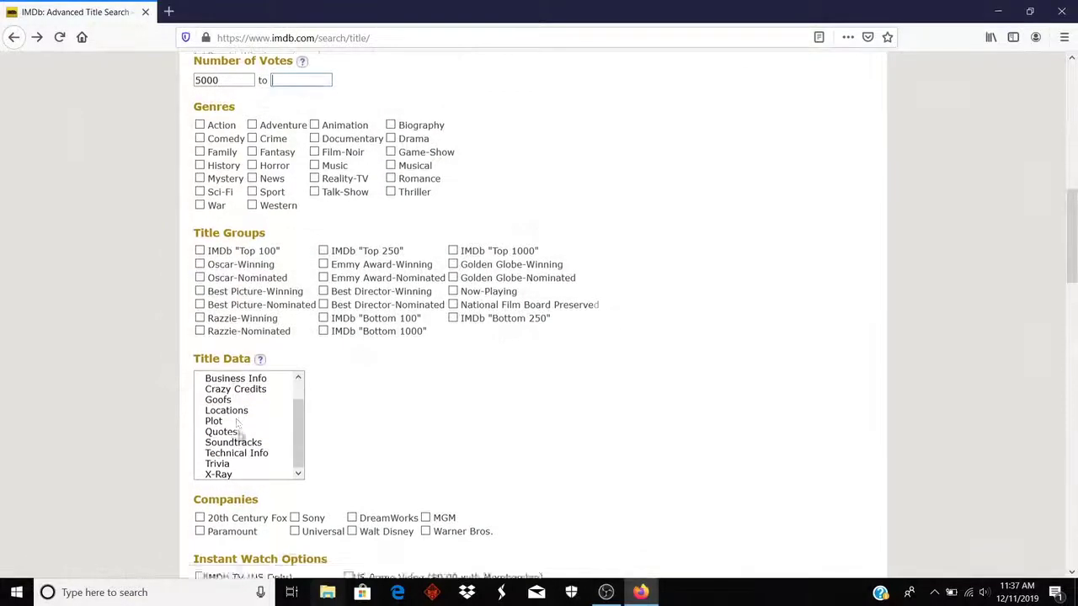
scroll(238, 425, down, 20)
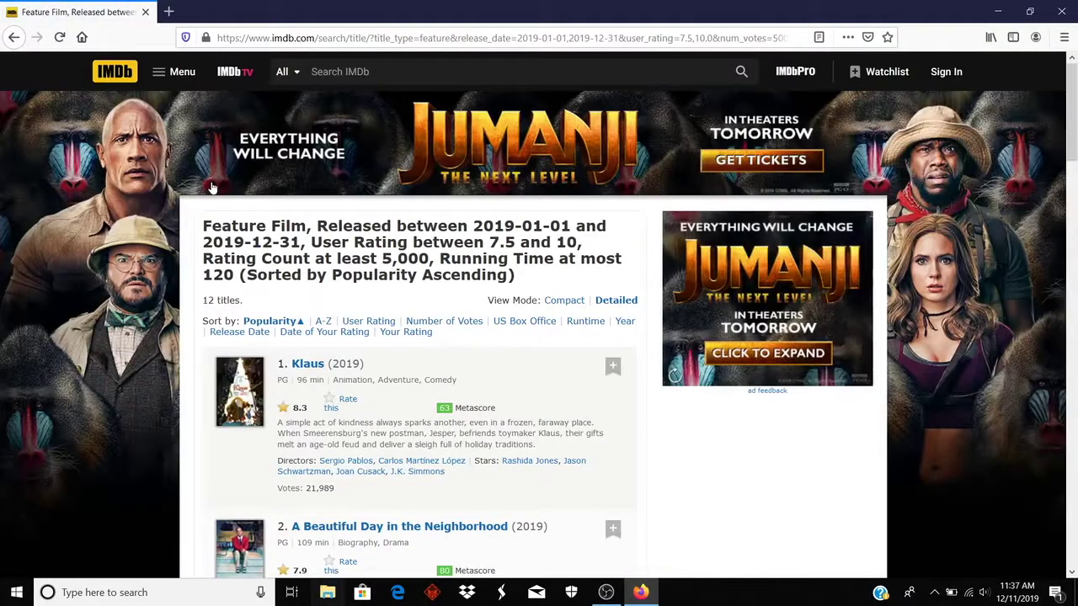
Step: Scroll through the 12 films from Klaus (8.3) to Badla (7.9) and back to the top
scroll(331, 290, down, 5)
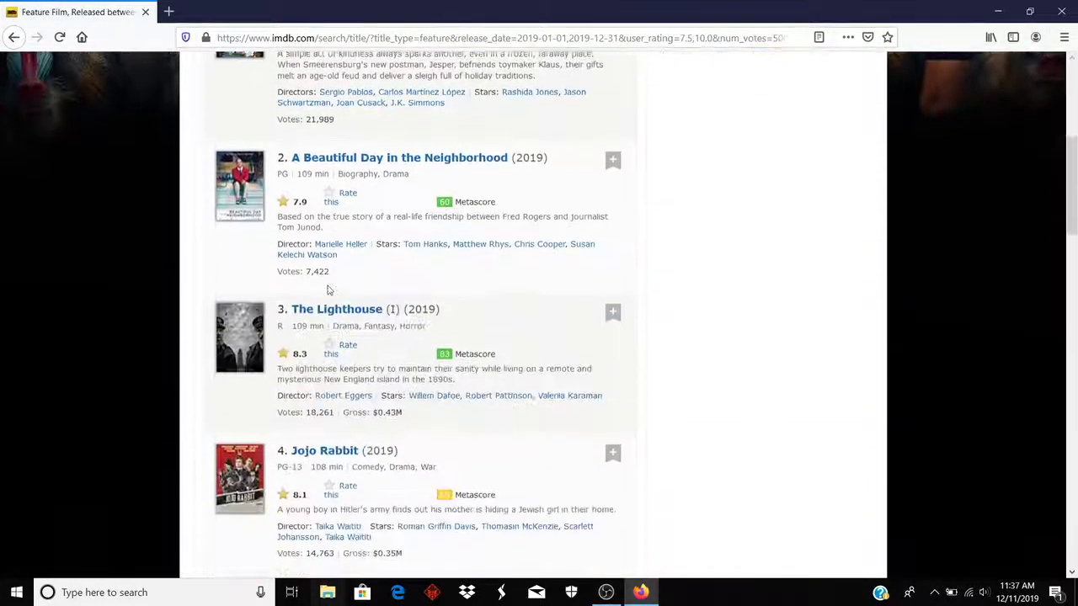
scroll(328, 290, down, 4)
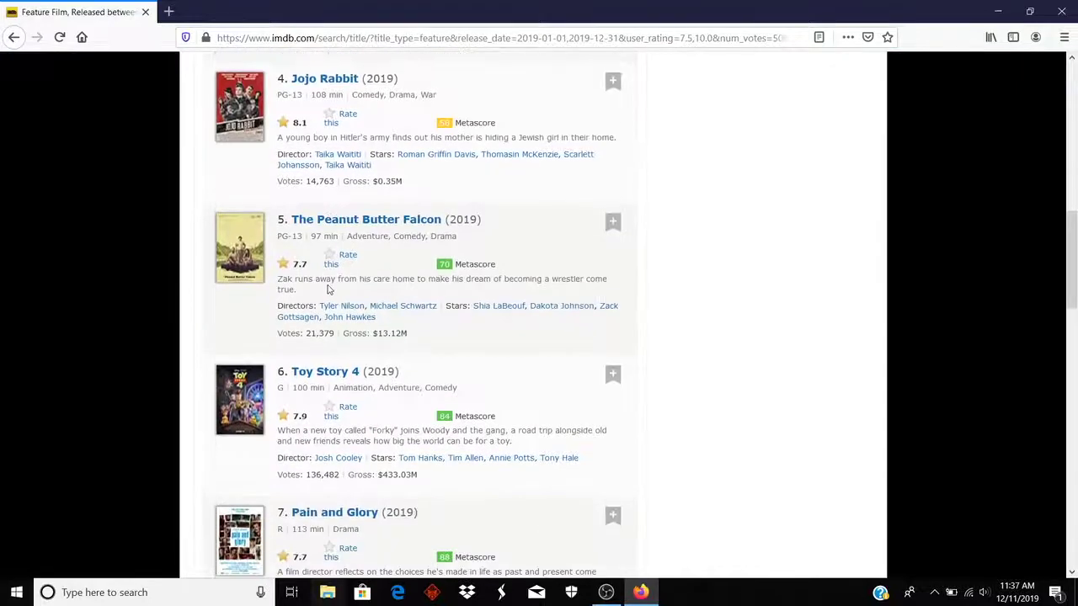
scroll(330, 290, down, 2)
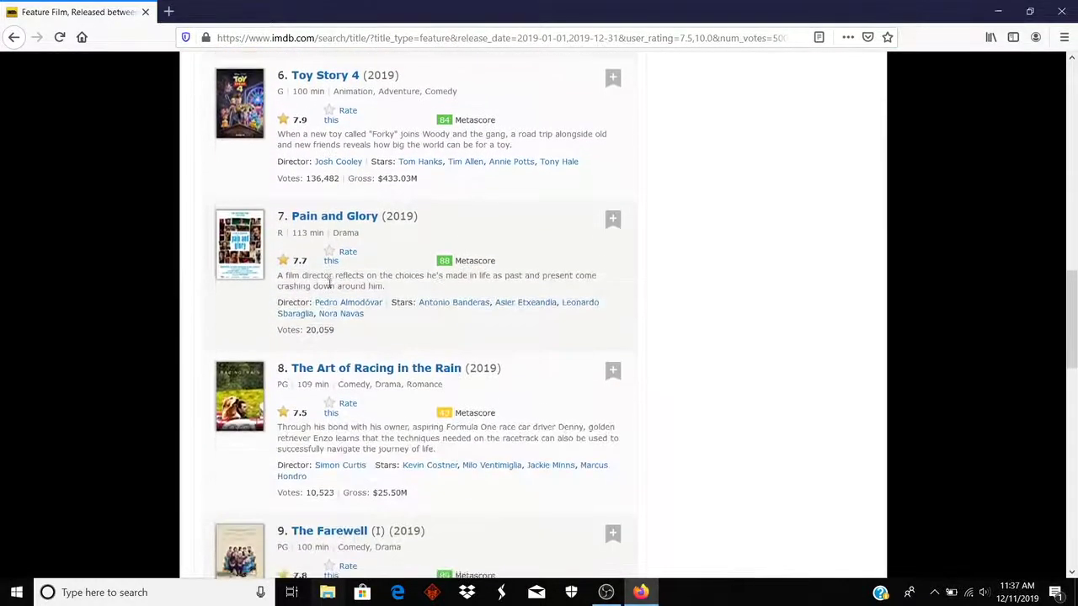
scroll(329, 287, down, 5)
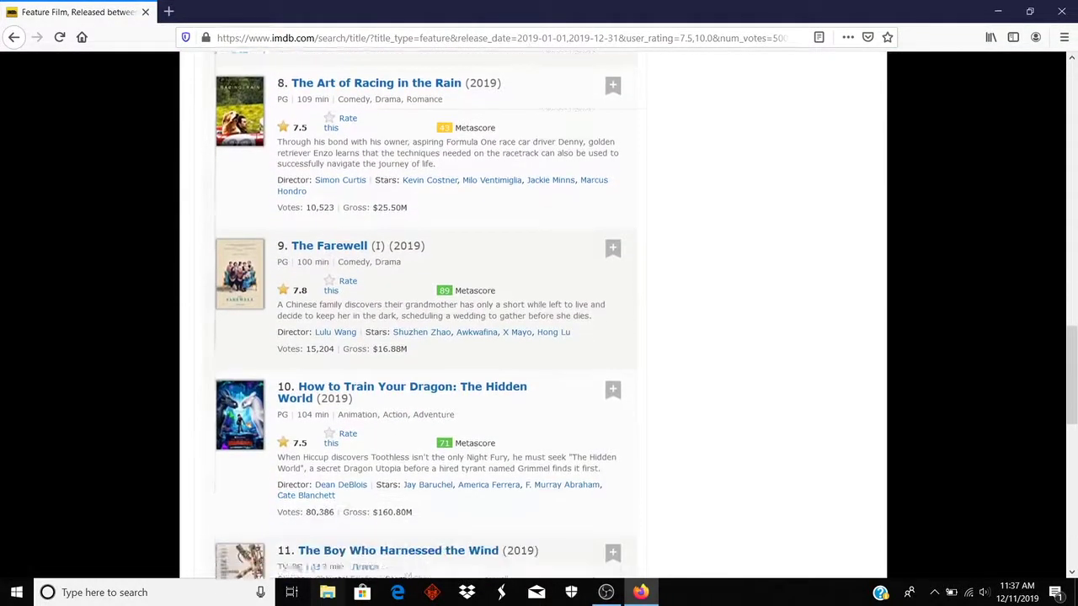
scroll(329, 287, down, 4)
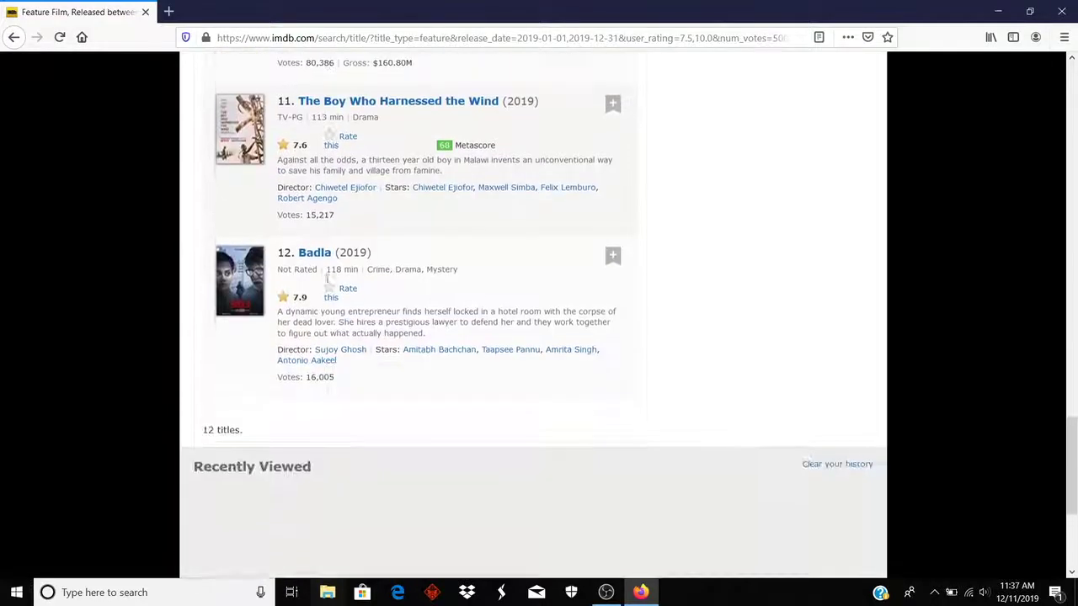
scroll(329, 287, up, 2)
scroll(329, 289, up, 5)
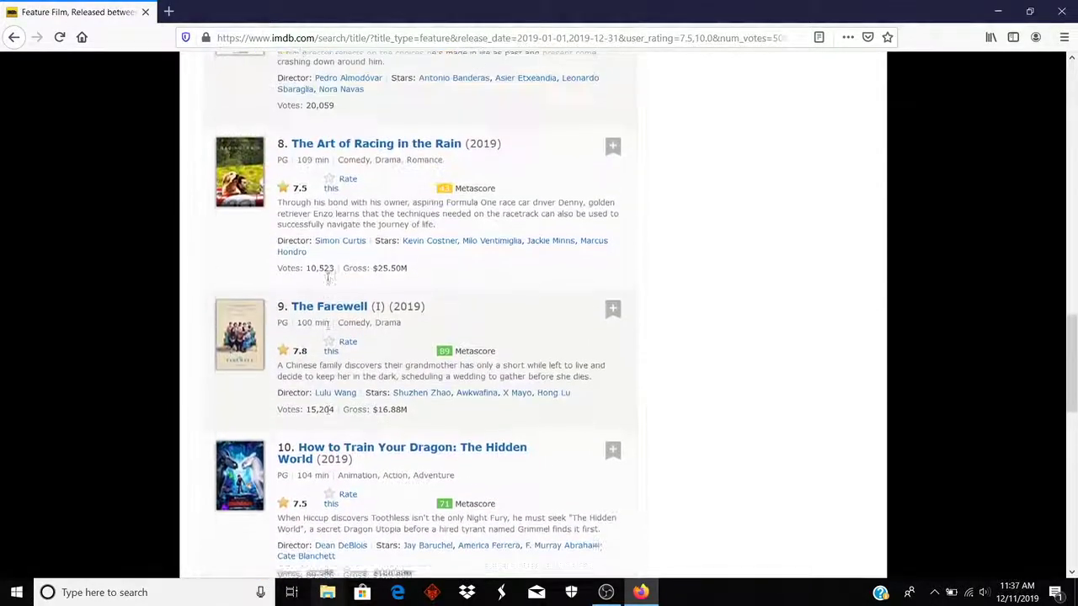
scroll(329, 277, up, 6)
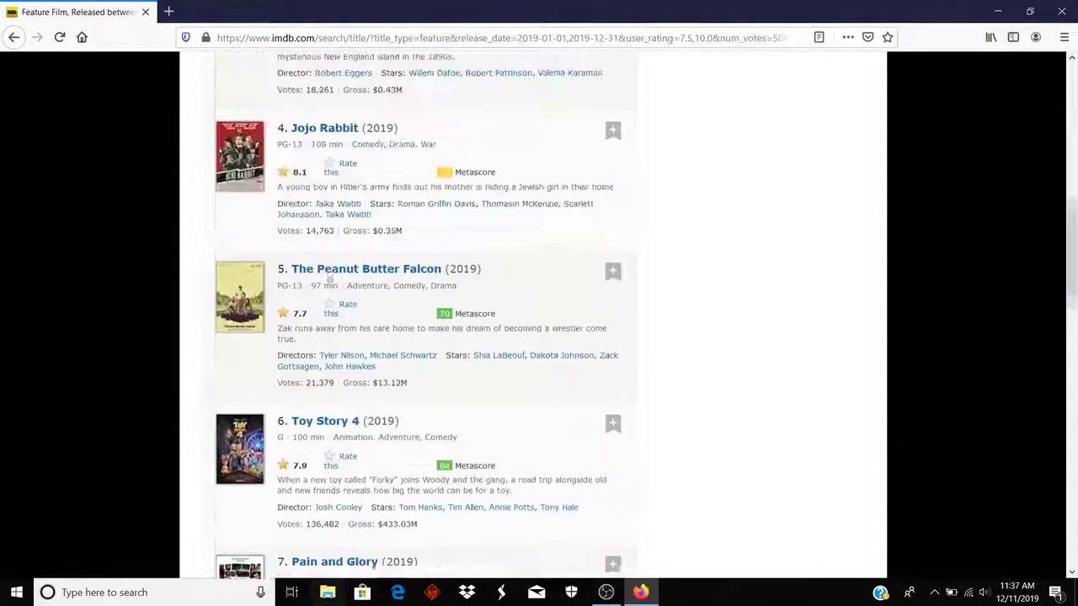
scroll(329, 278, up, 6)
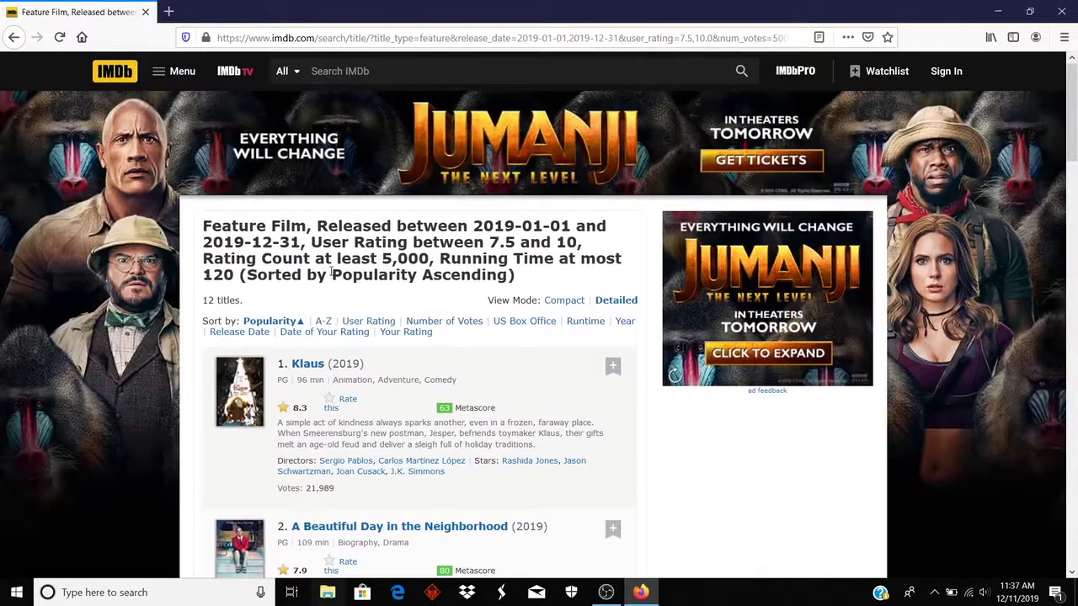
Step: Switch the title type from Feature Film to Documentary, returning Tell Me Who I Am and Apollo 11
click(14, 37)
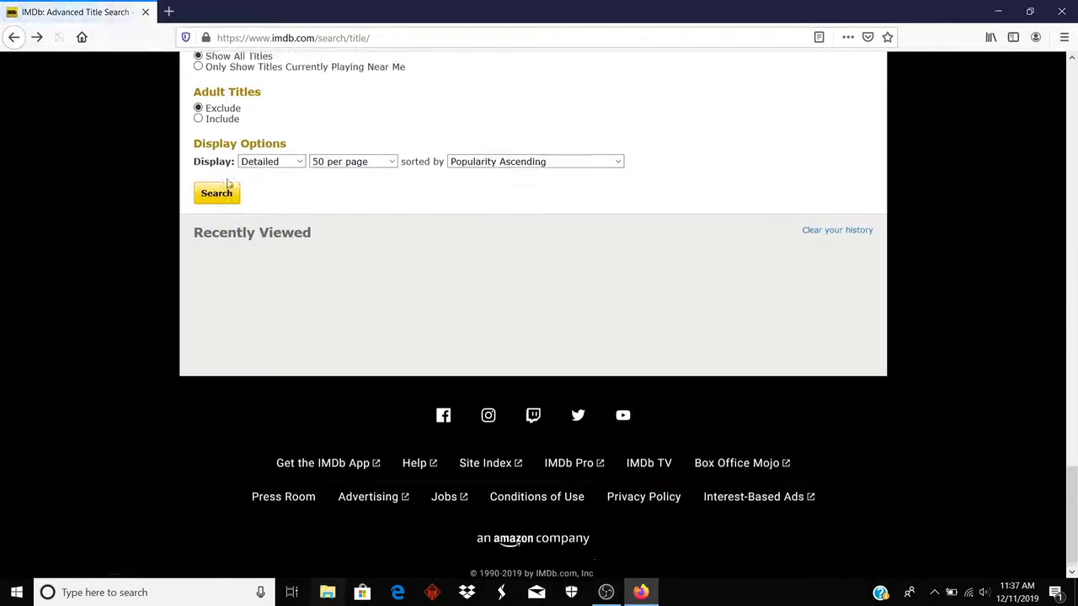
scroll(229, 177, up, 10)
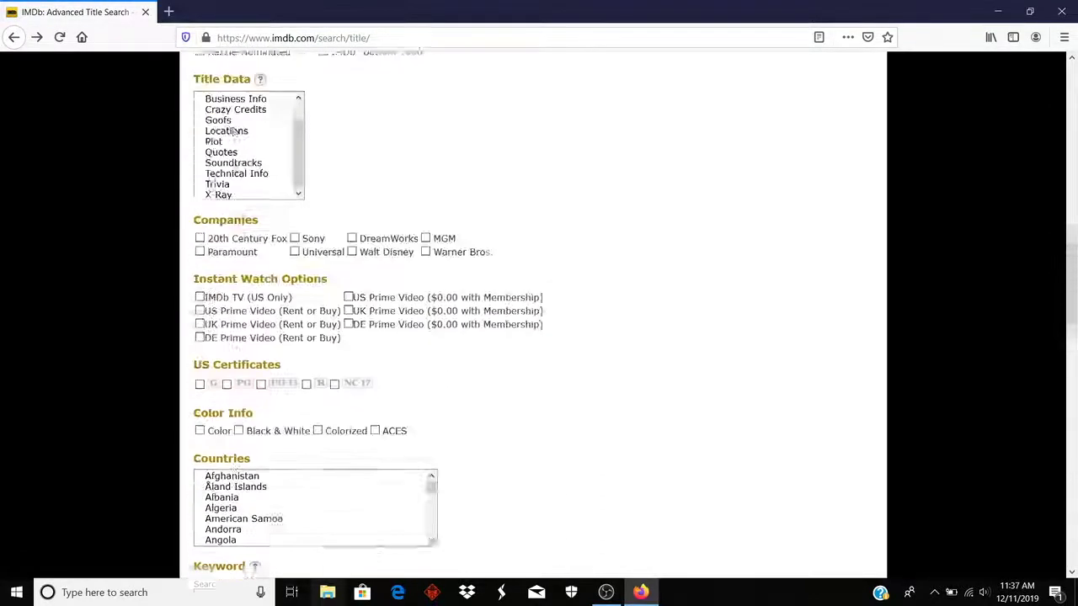
scroll(400, 162, up, 8)
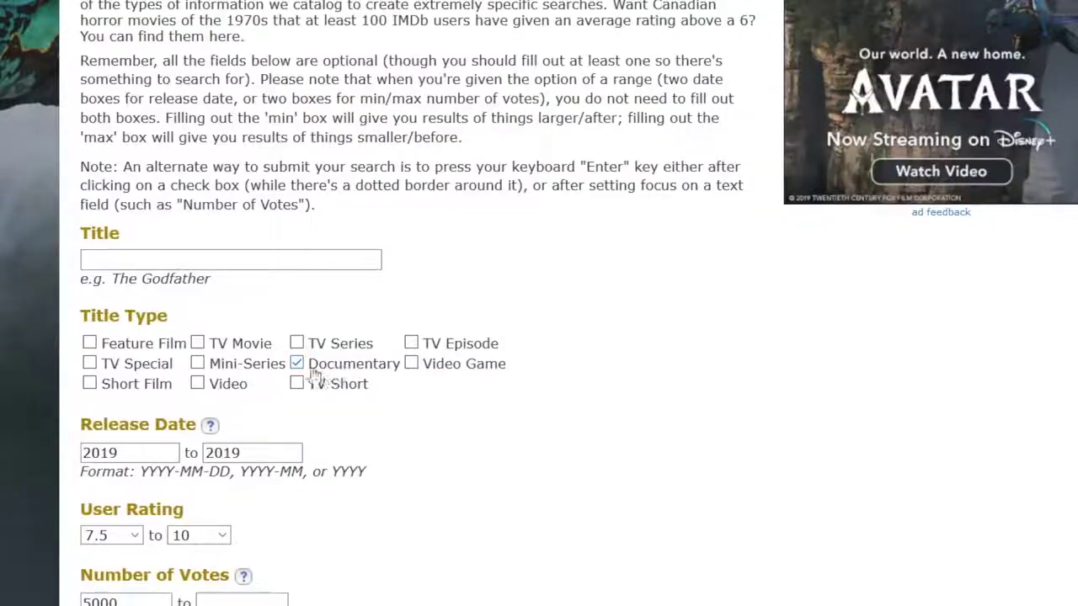
scroll(433, 358, down, 15)
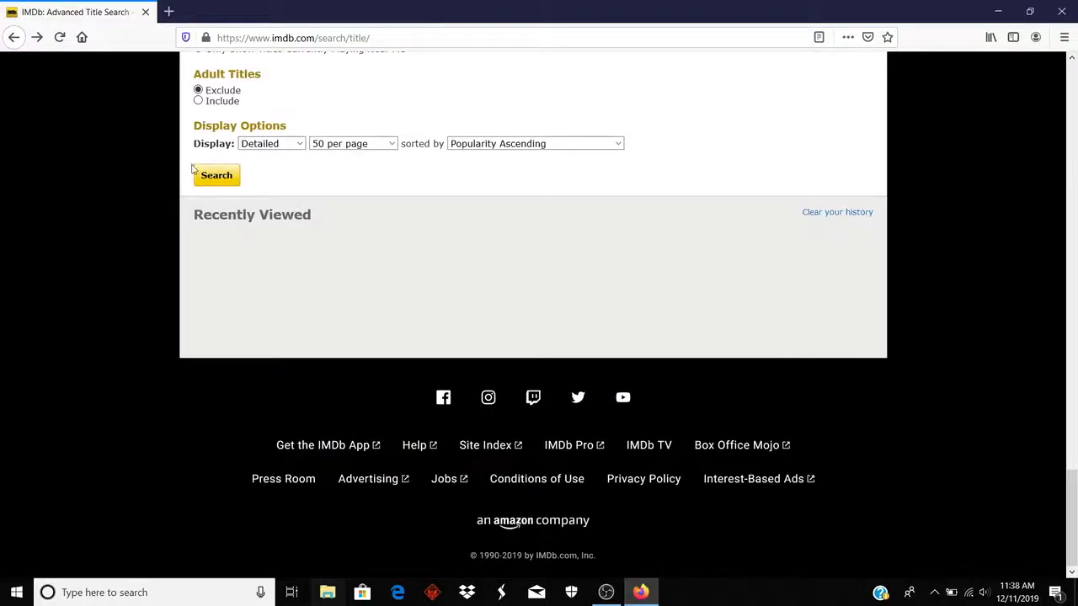
click(200, 176)
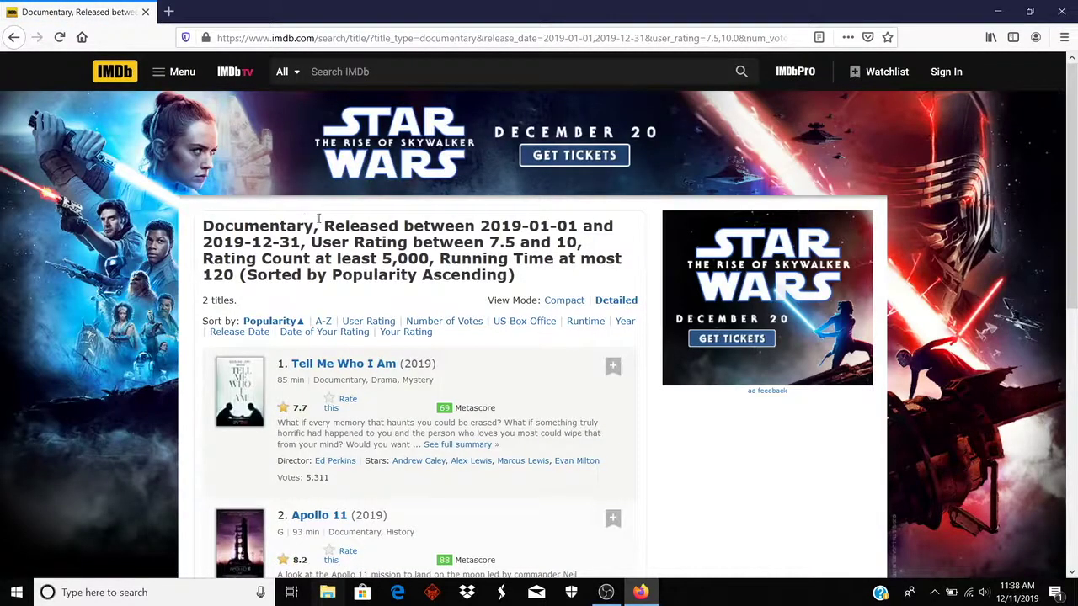
Step: Review the Tell Me Who I Am and Apollo 11 results, then return two pages to Advanced Search
scroll(345, 313, down, 4)
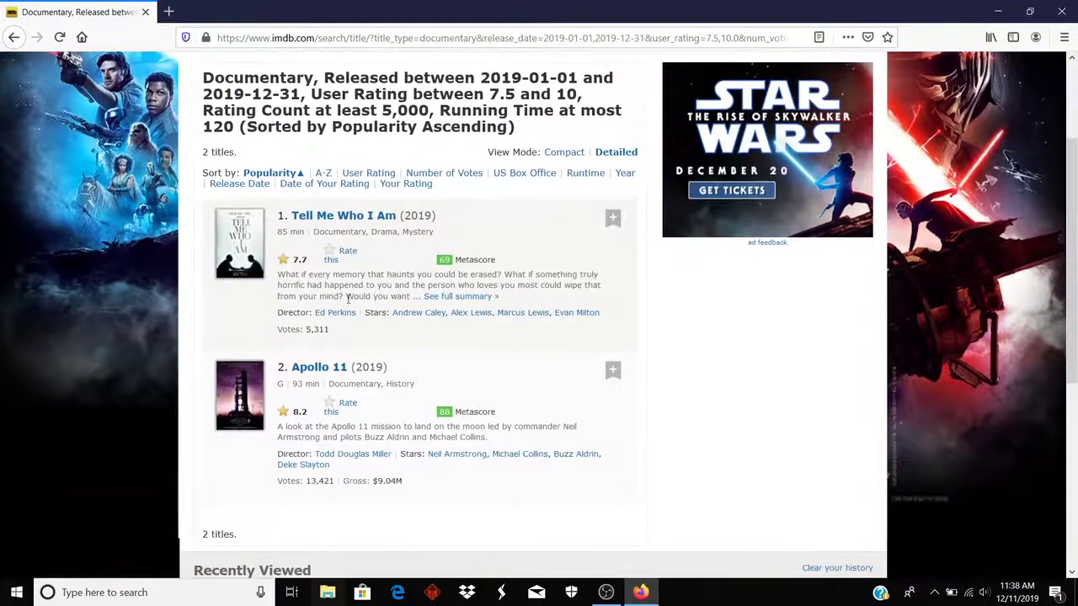
scroll(374, 289, up, 2)
click(15, 37)
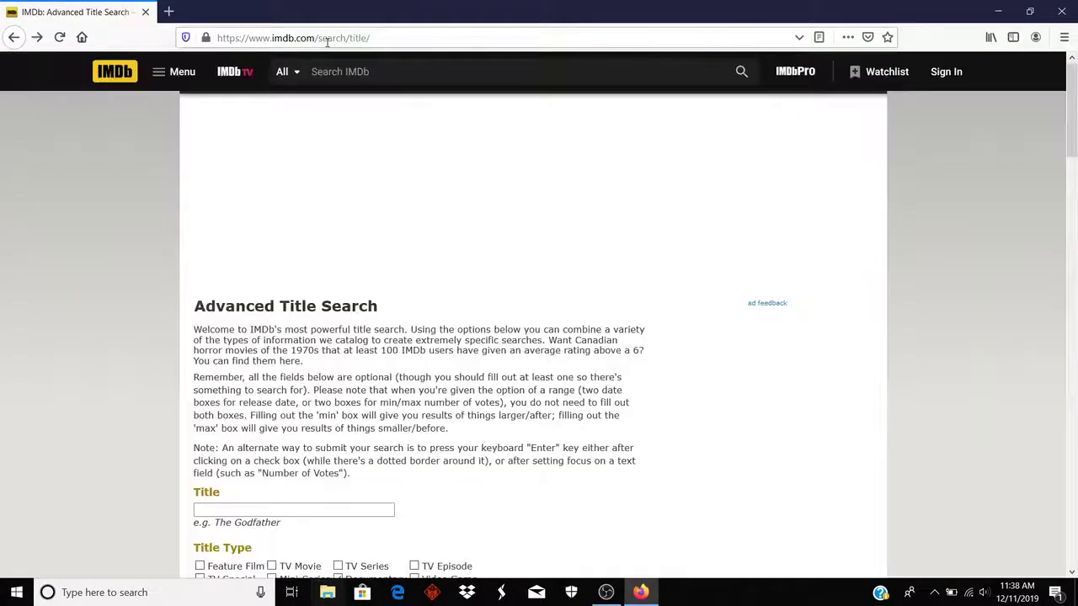
click(13, 37)
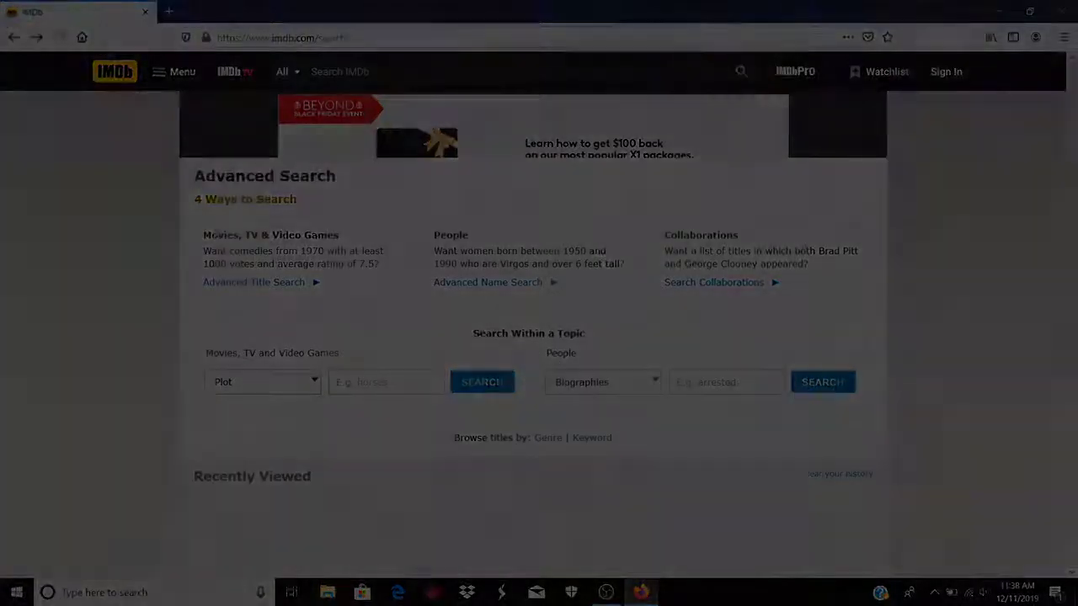